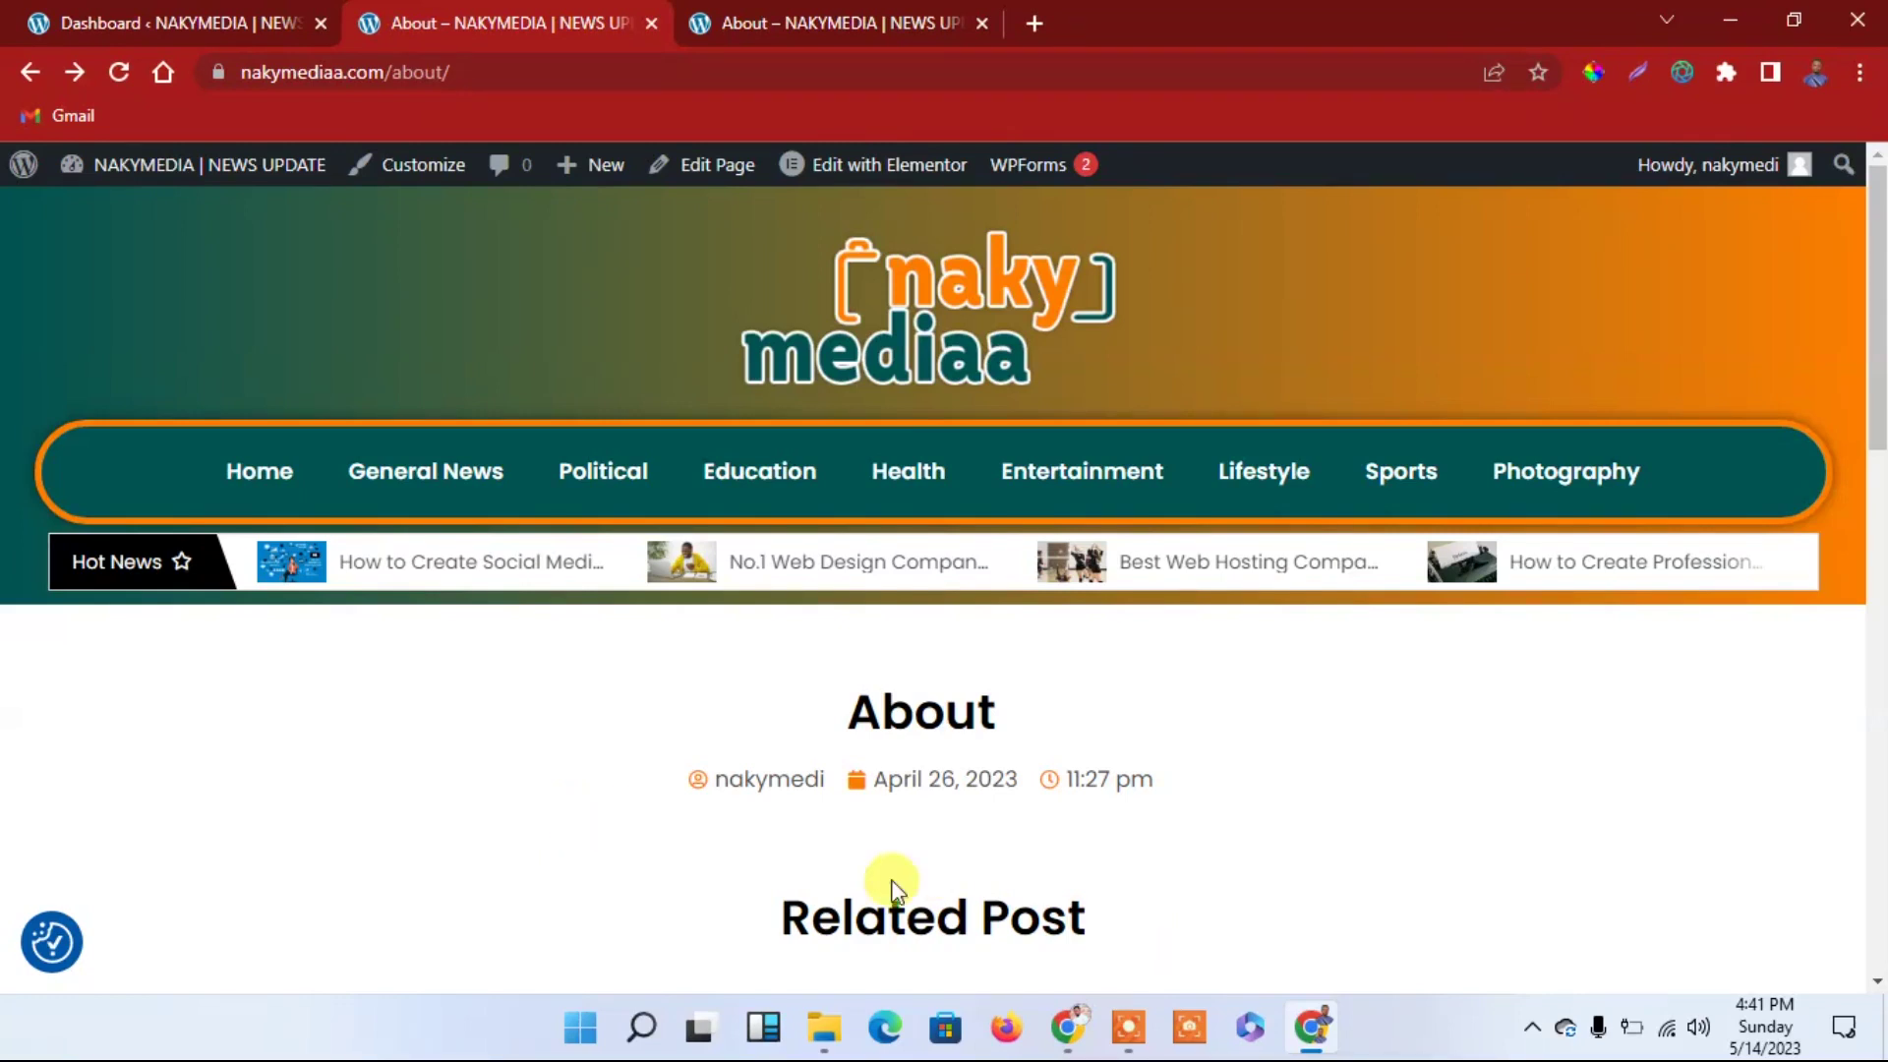
Open the 'No.1 Web Design Company in Ghana' post from the Sports category page
click(1398, 474)
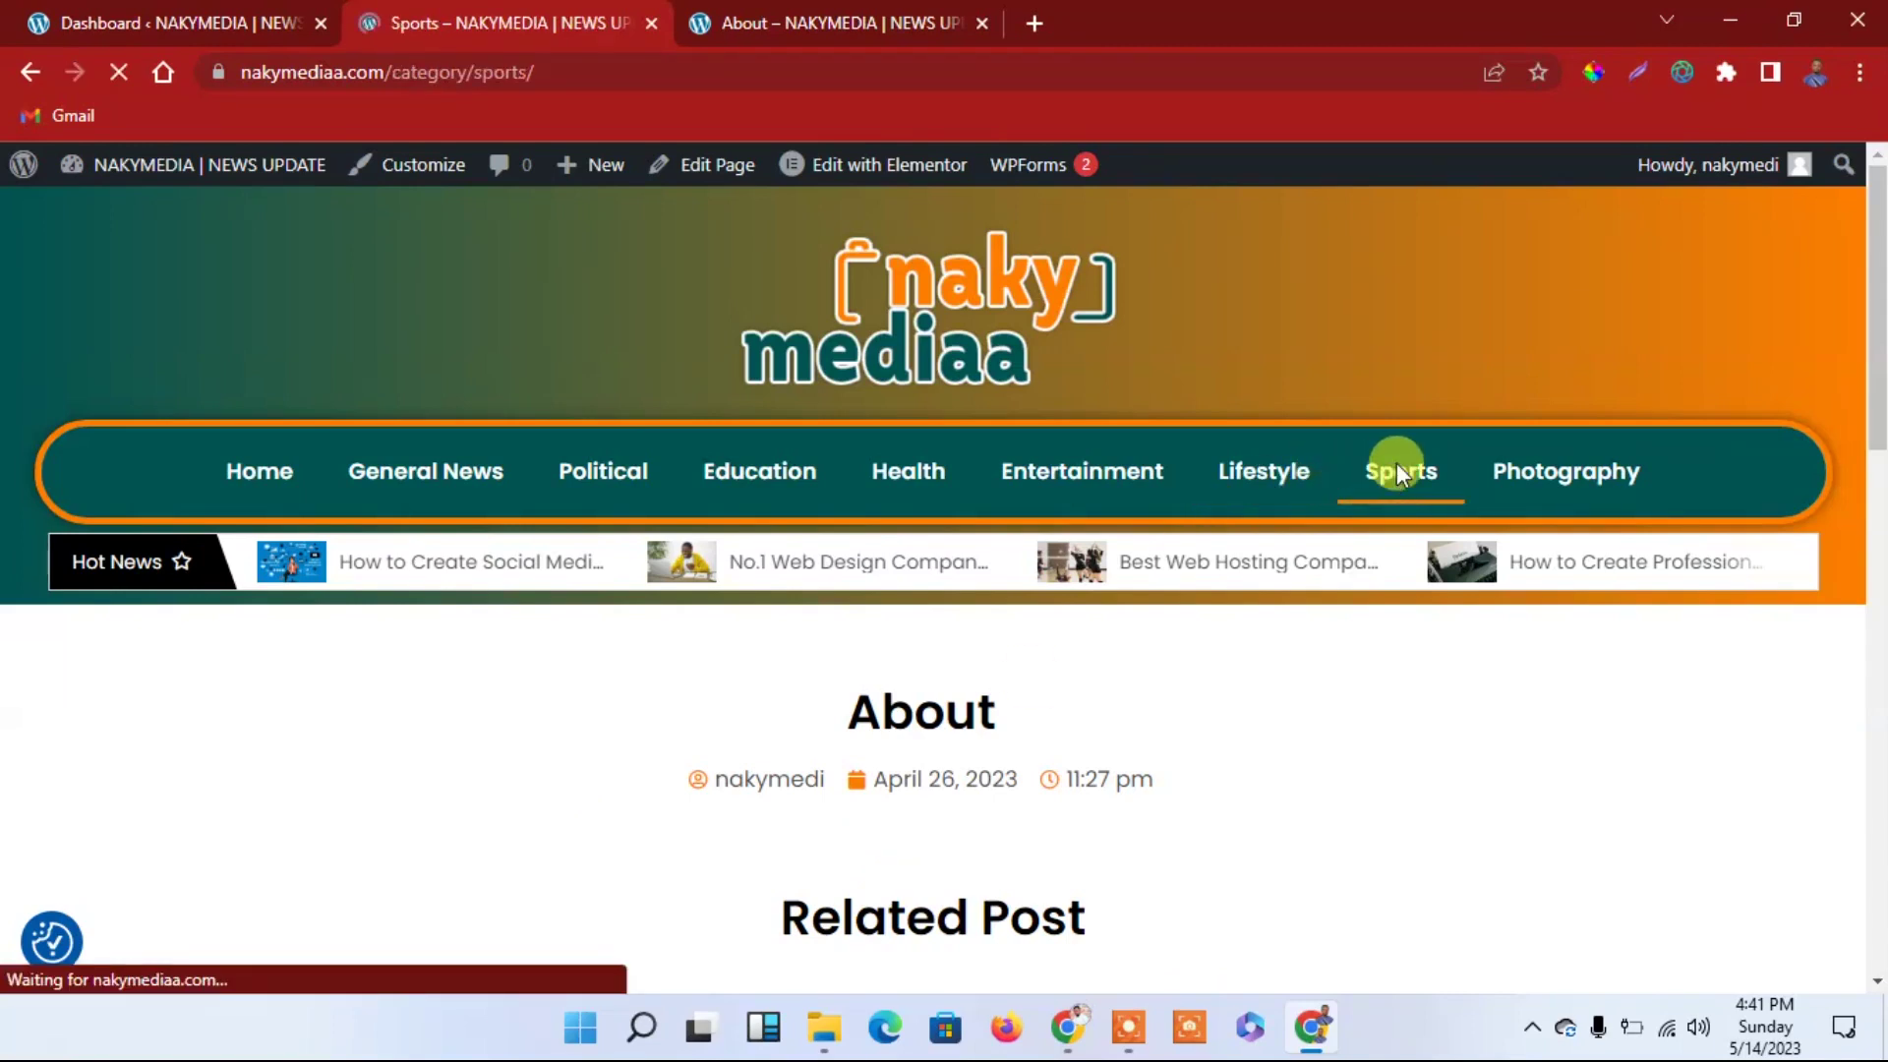
drag(1875, 339, 1866, 488)
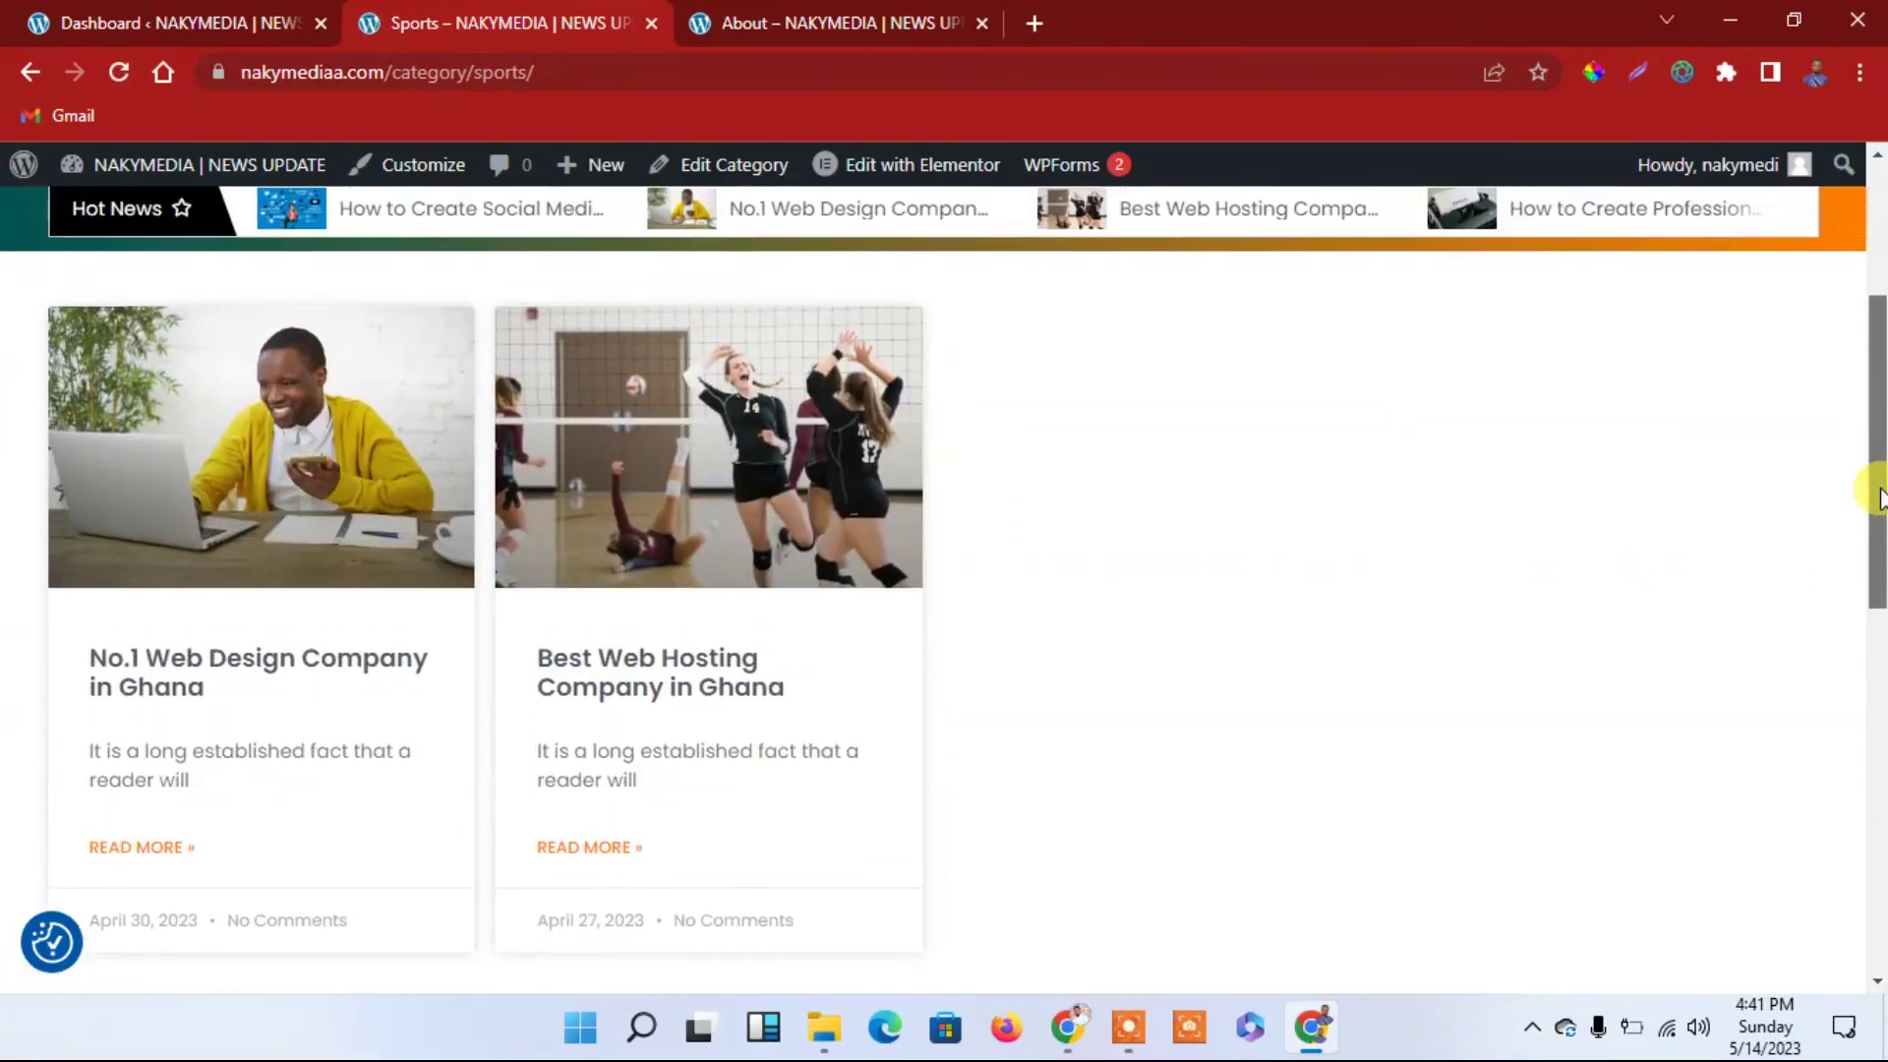
click(295, 665)
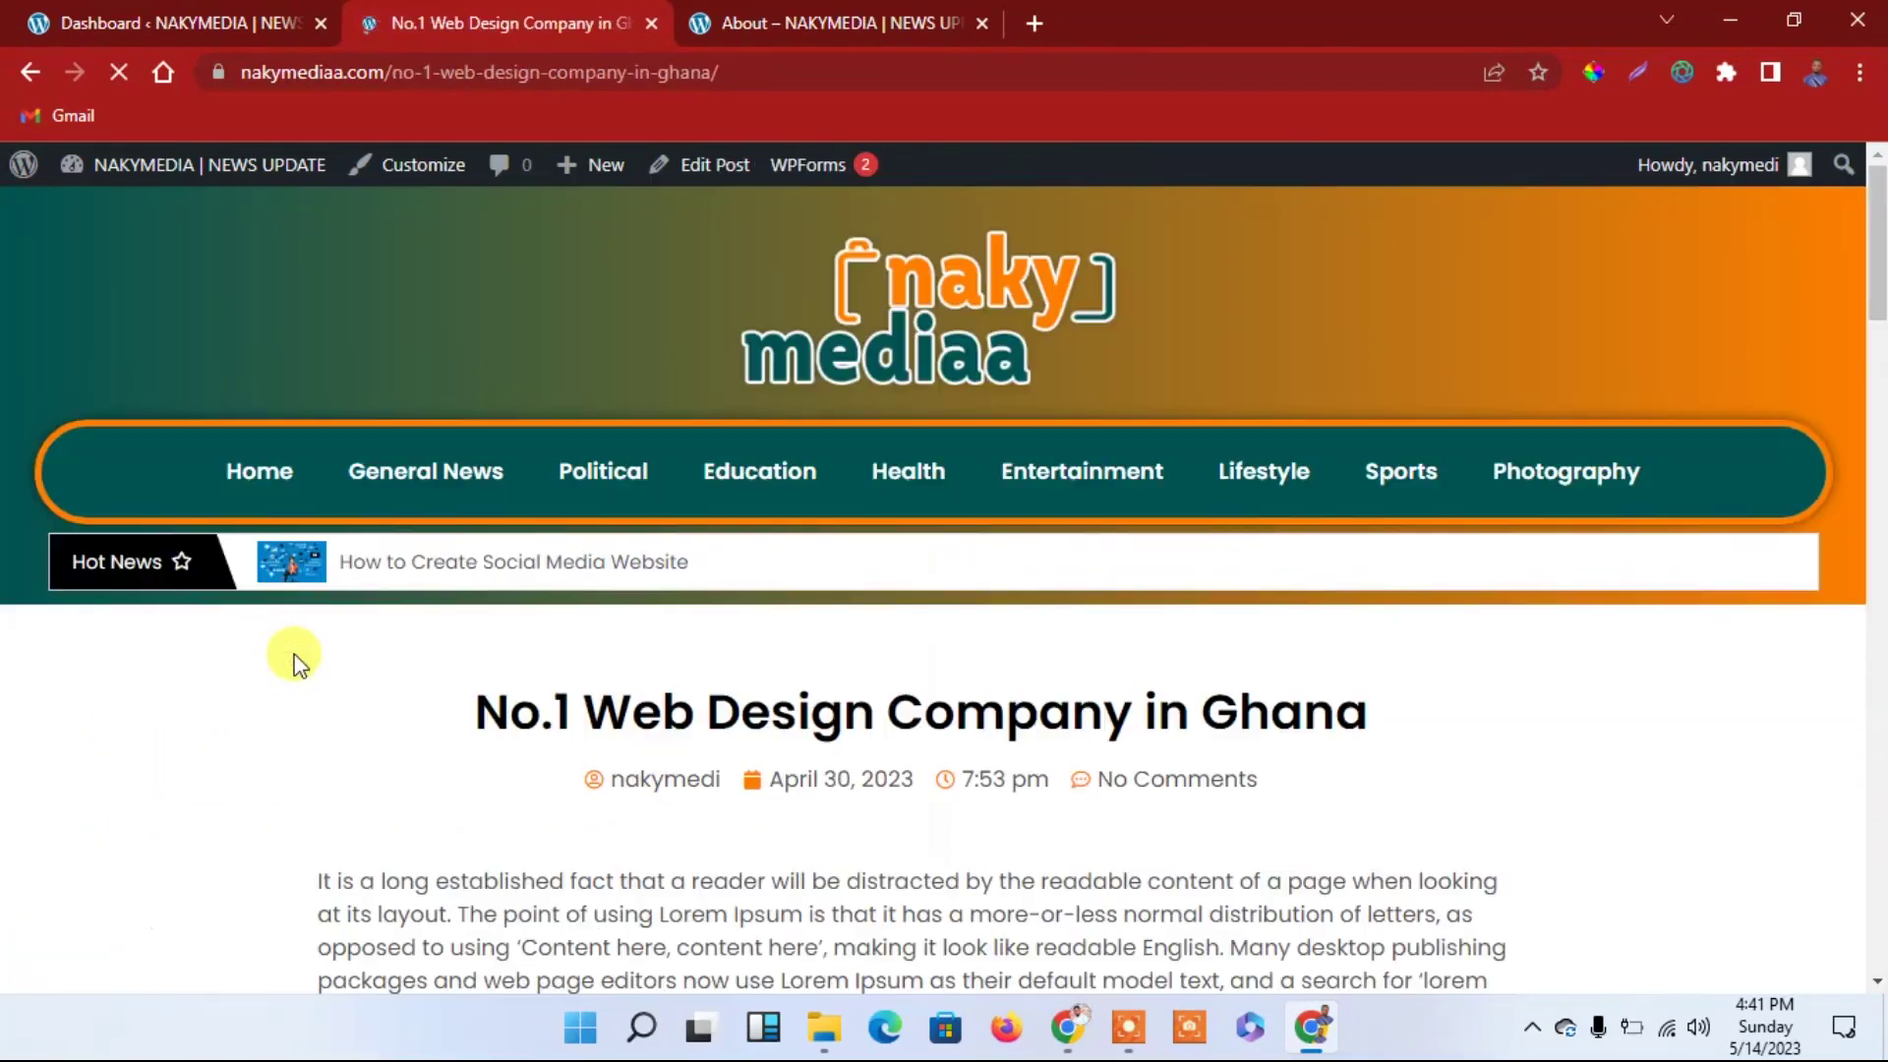
drag(1875, 349, 1865, 261)
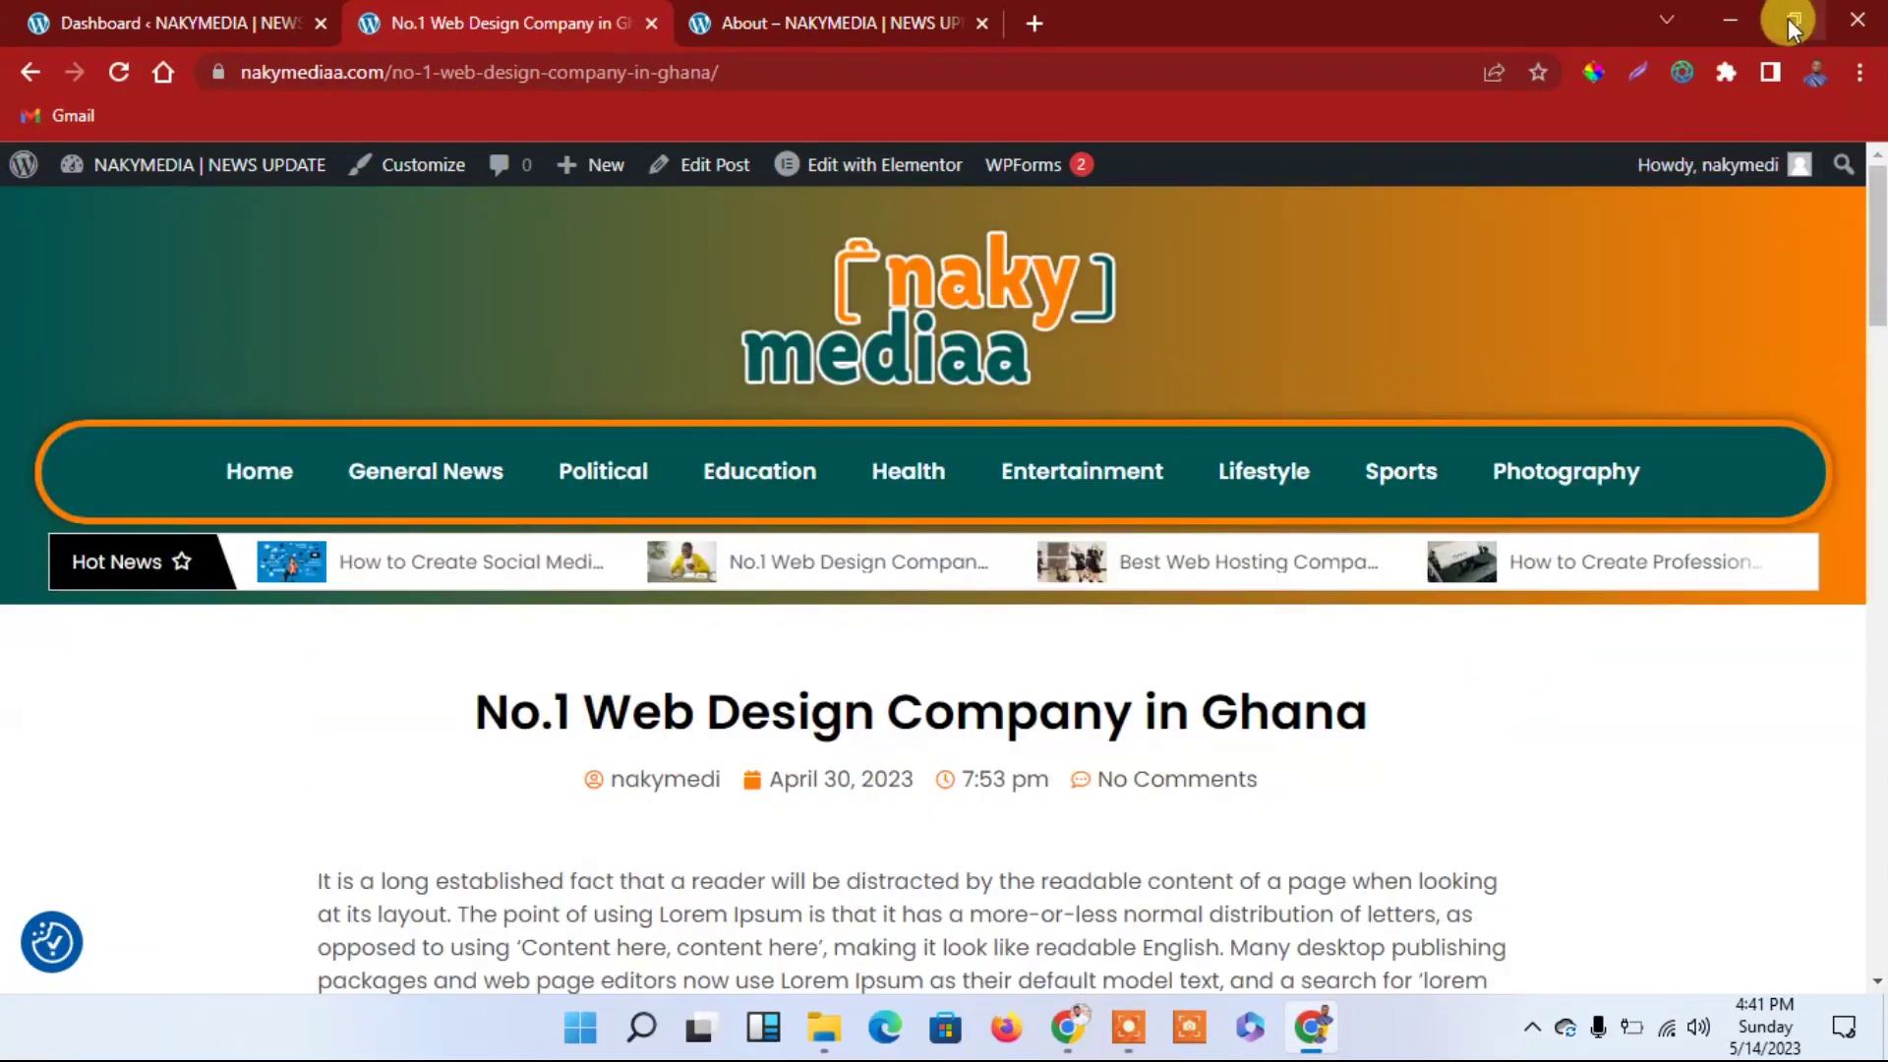
mouse_move(1792, 18)
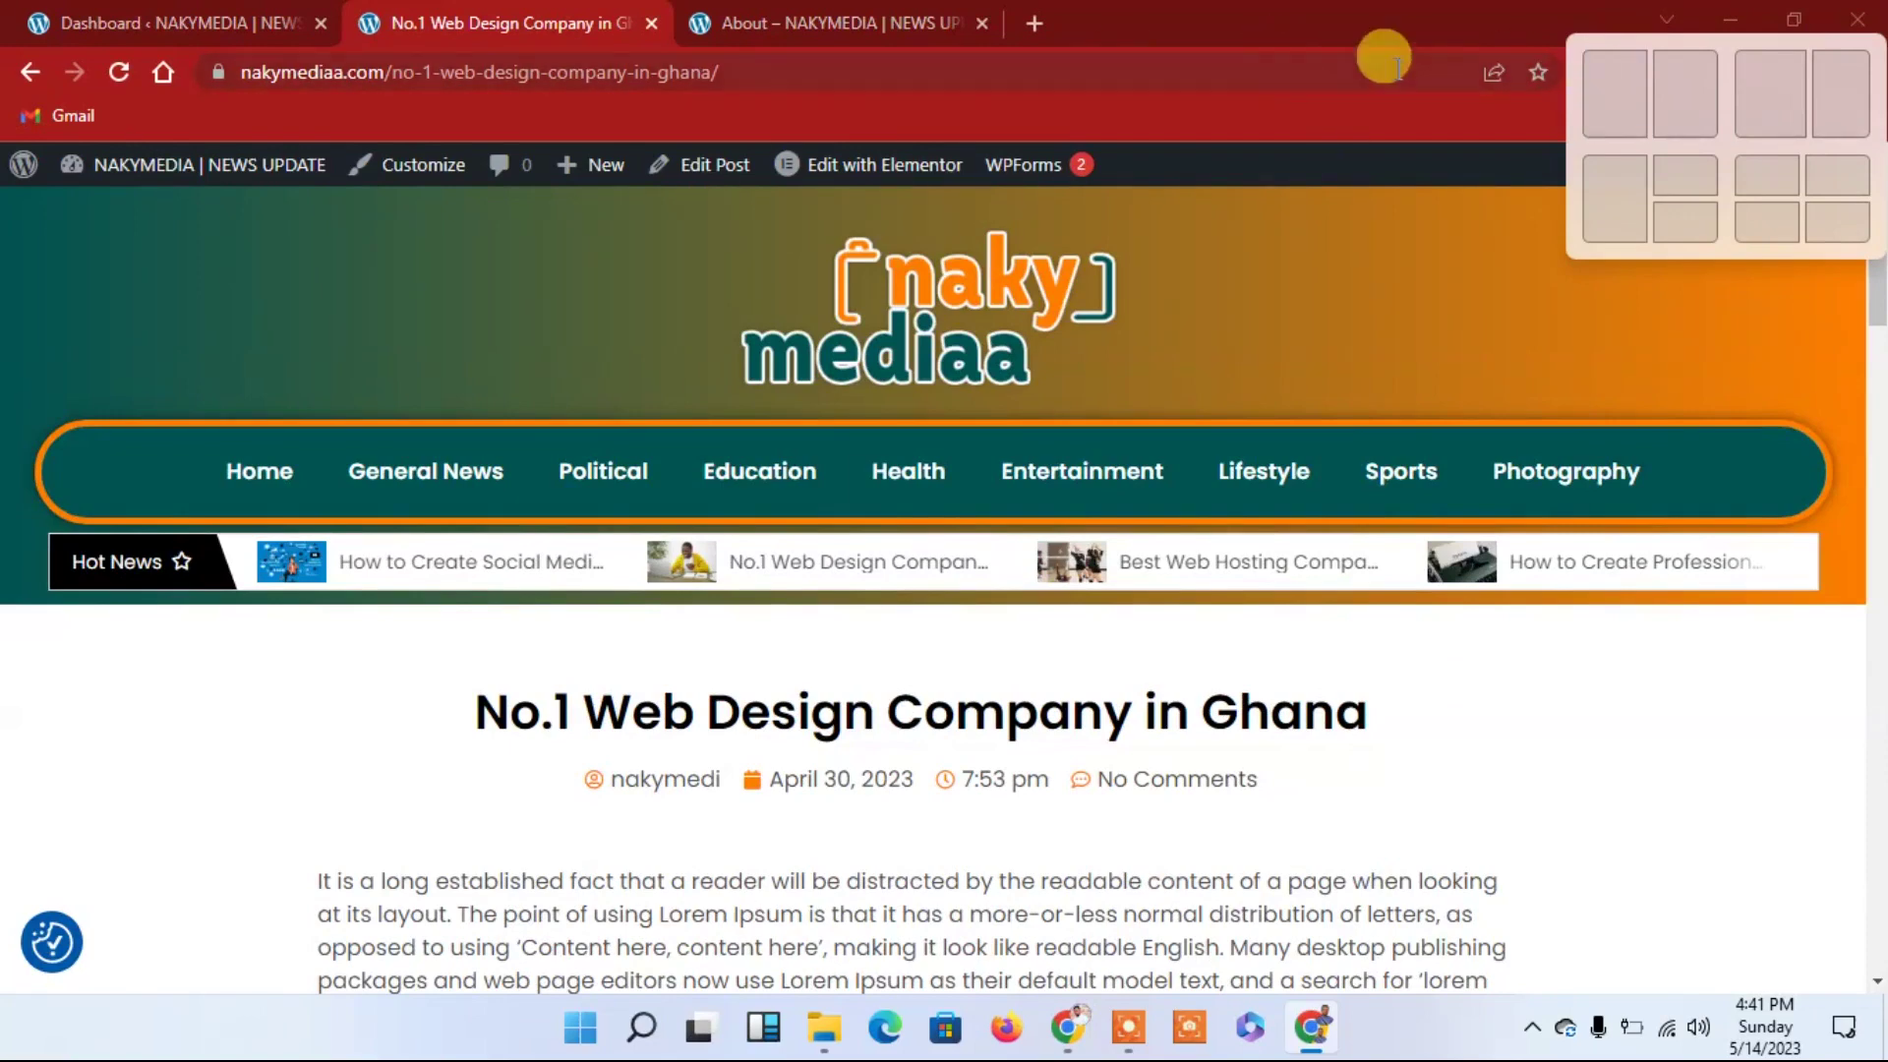
click(1602, 89)
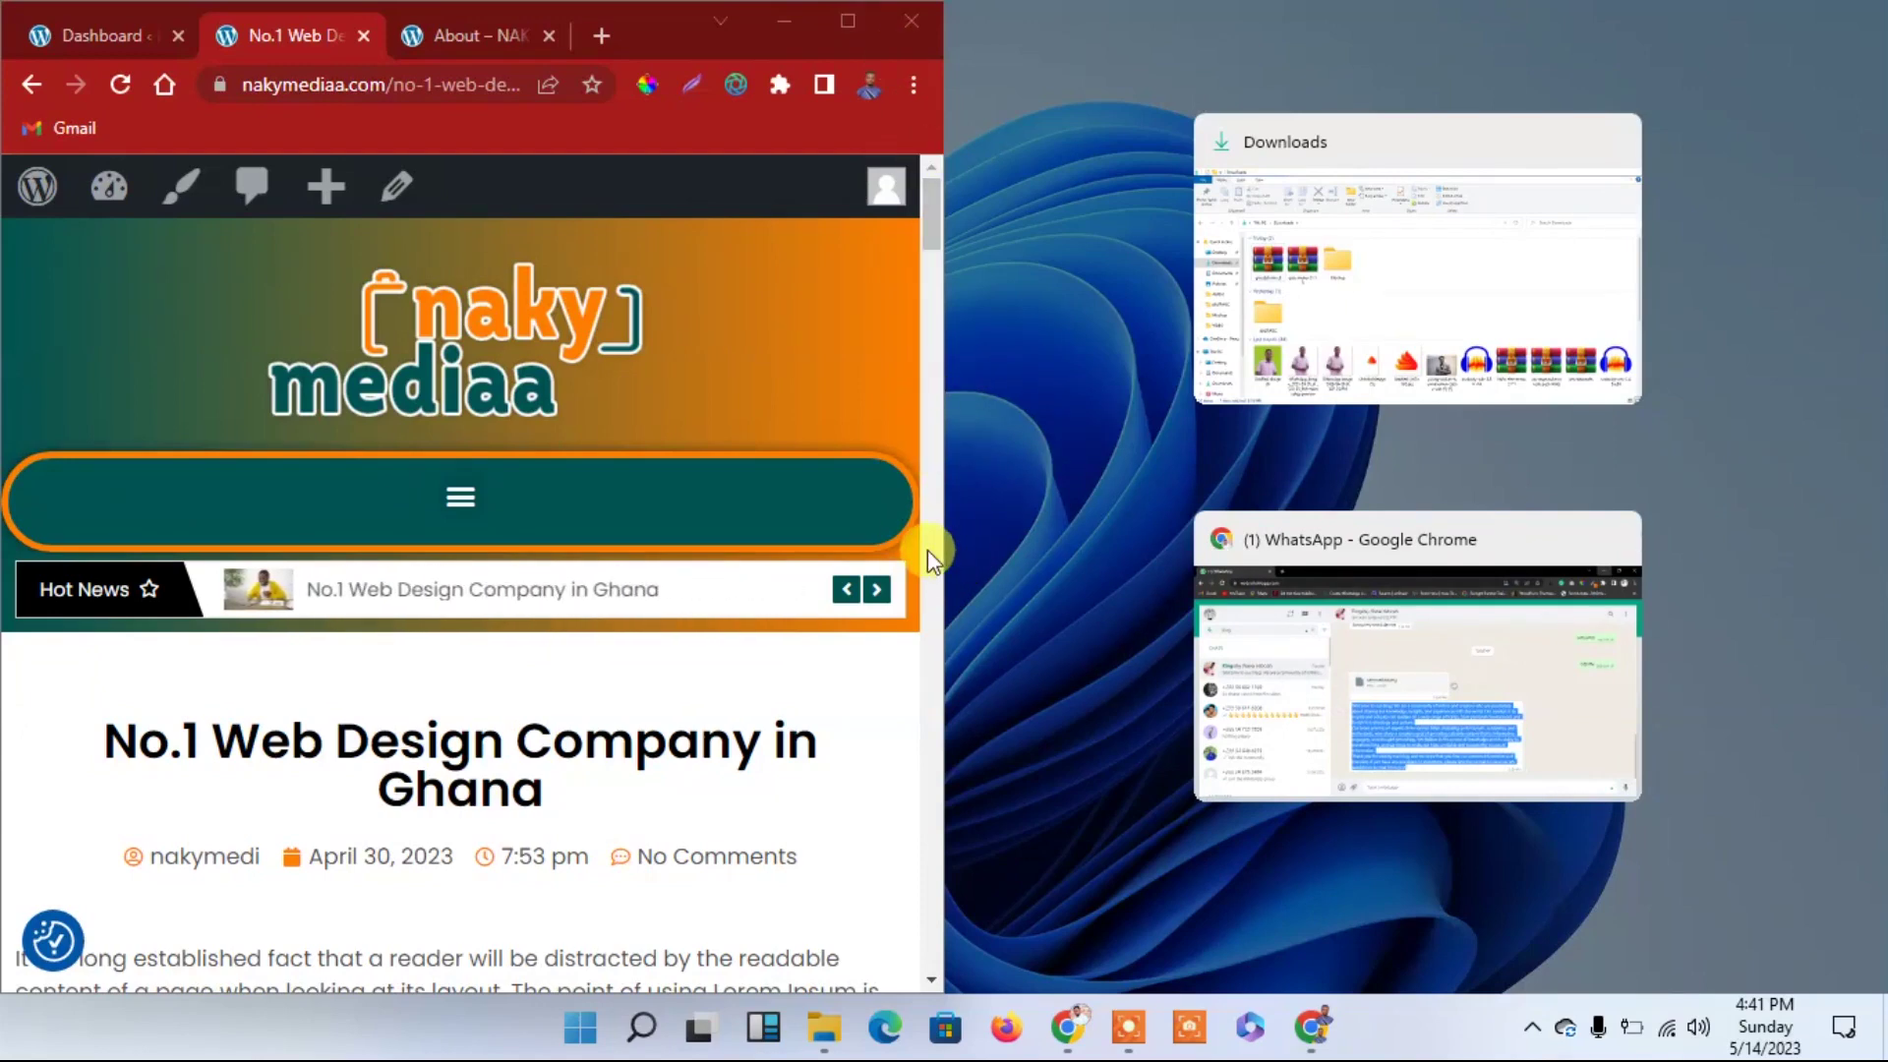
scroll(924, 550, down, 7)
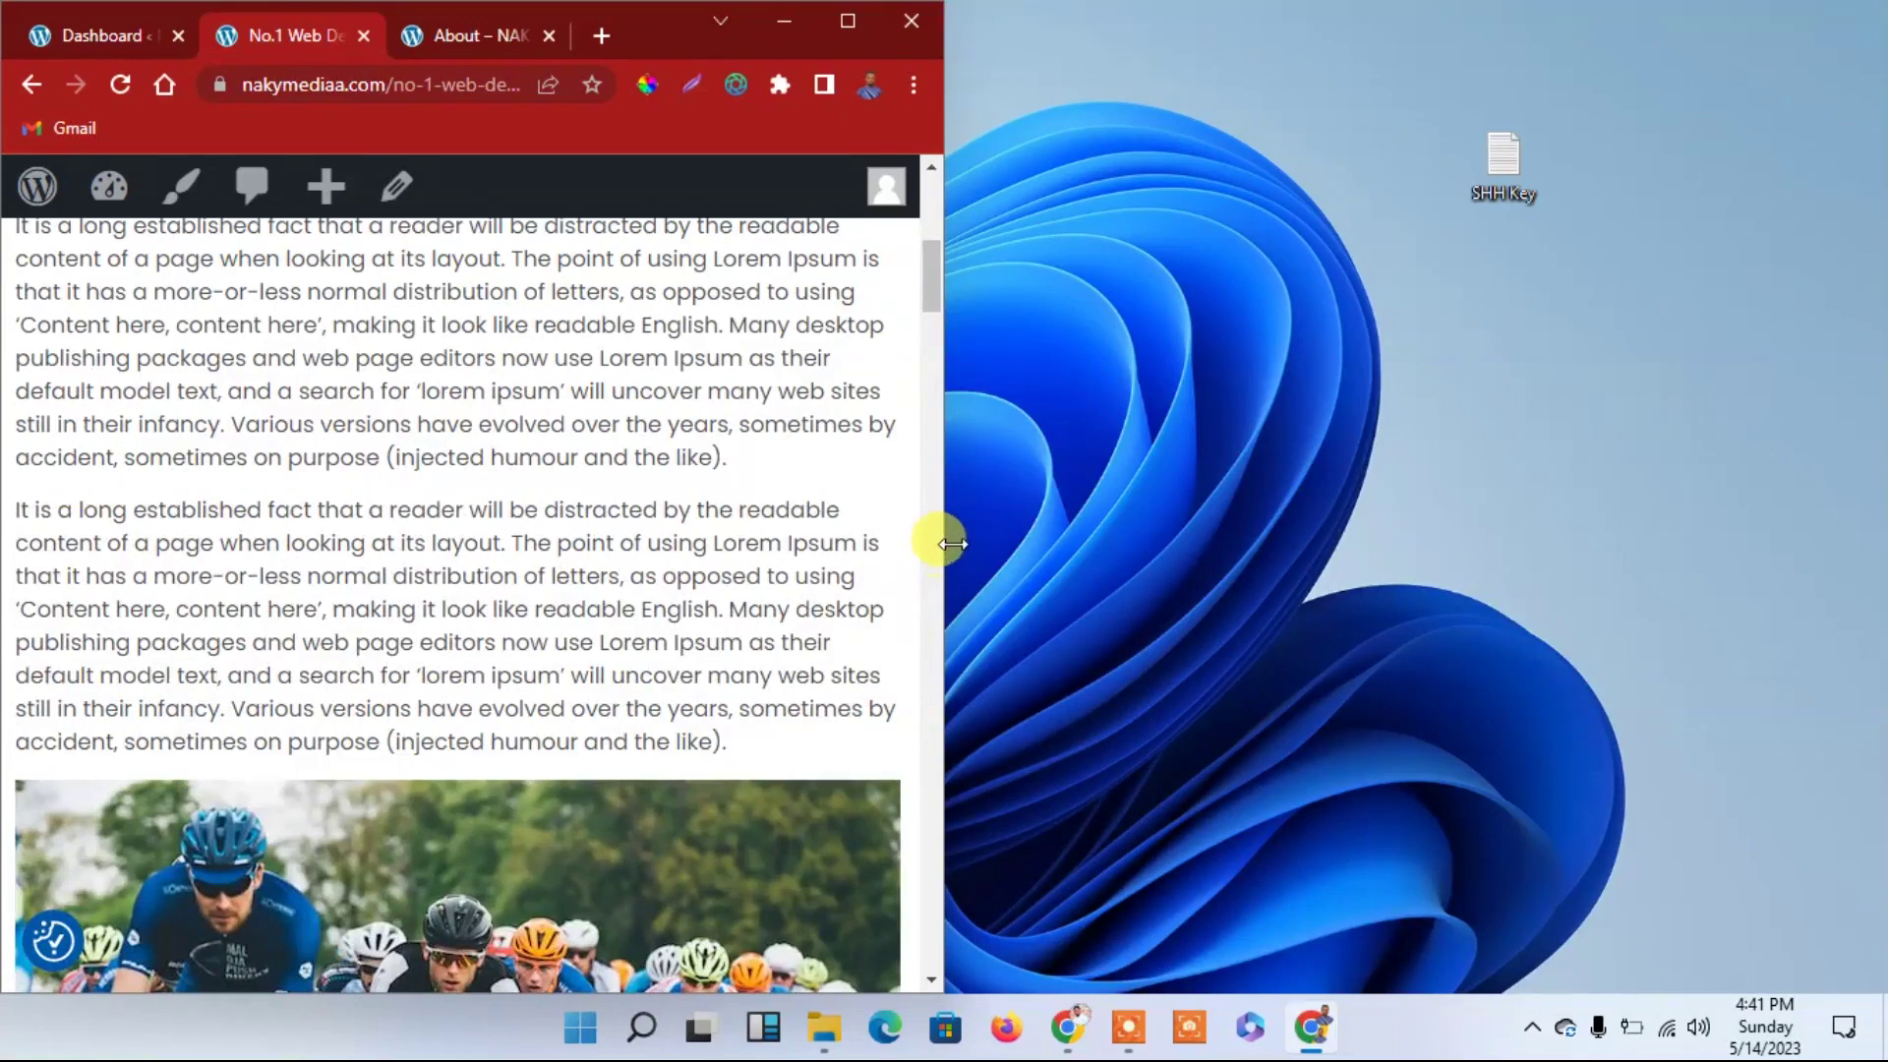
drag(932, 543, 693, 547)
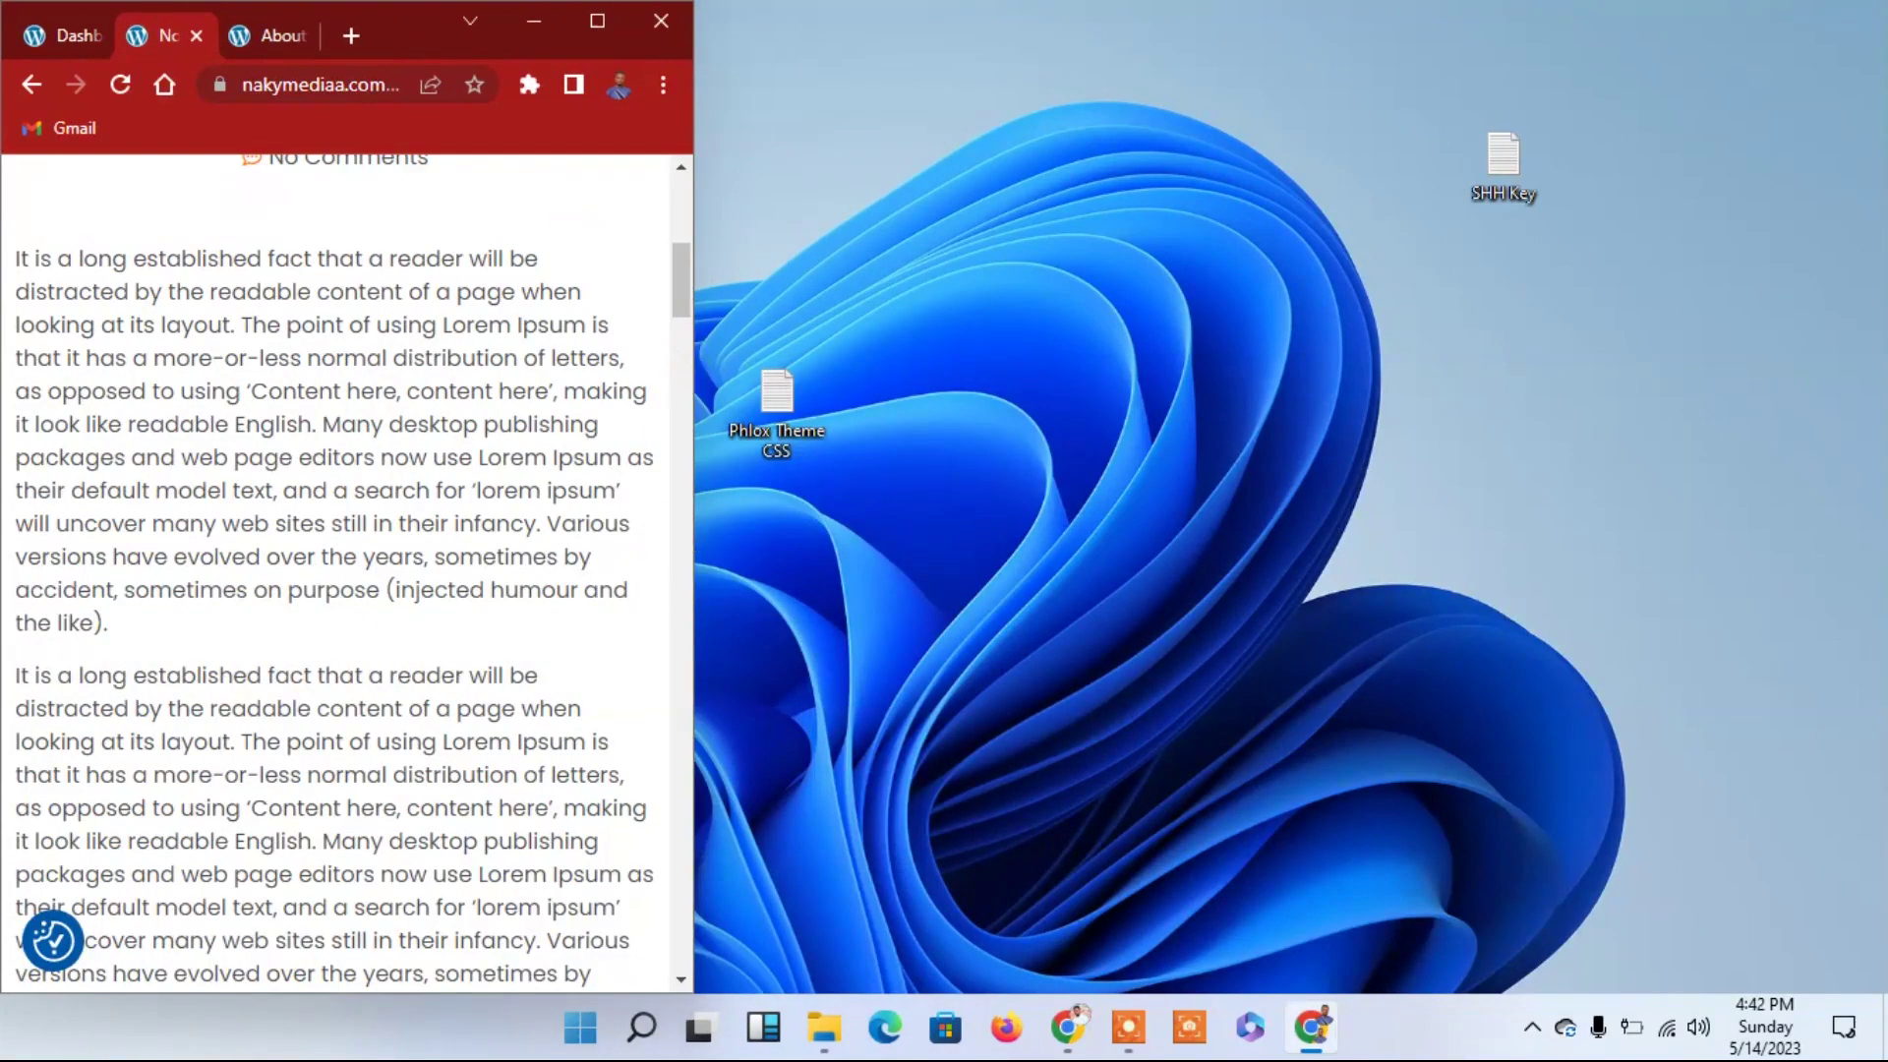
drag(402, 22, 578, 8)
drag(866, 280, 842, 150)
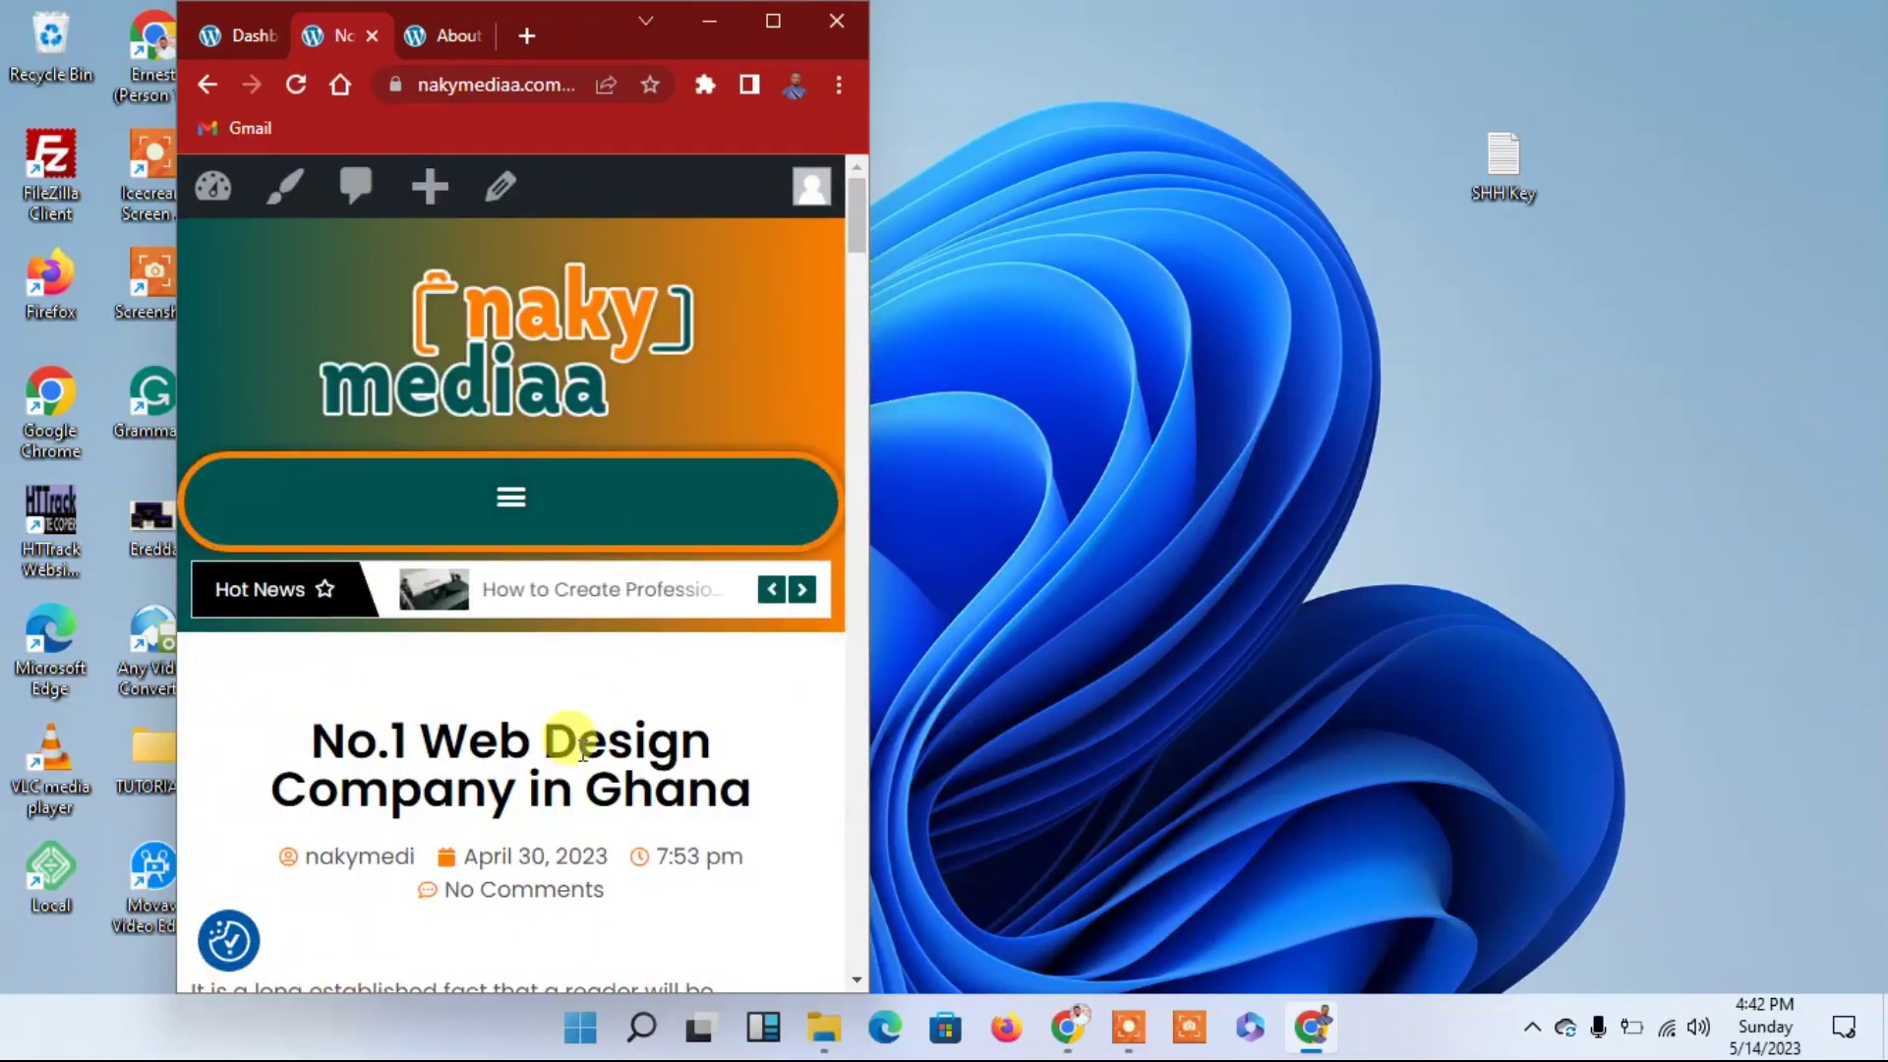
click(765, 21)
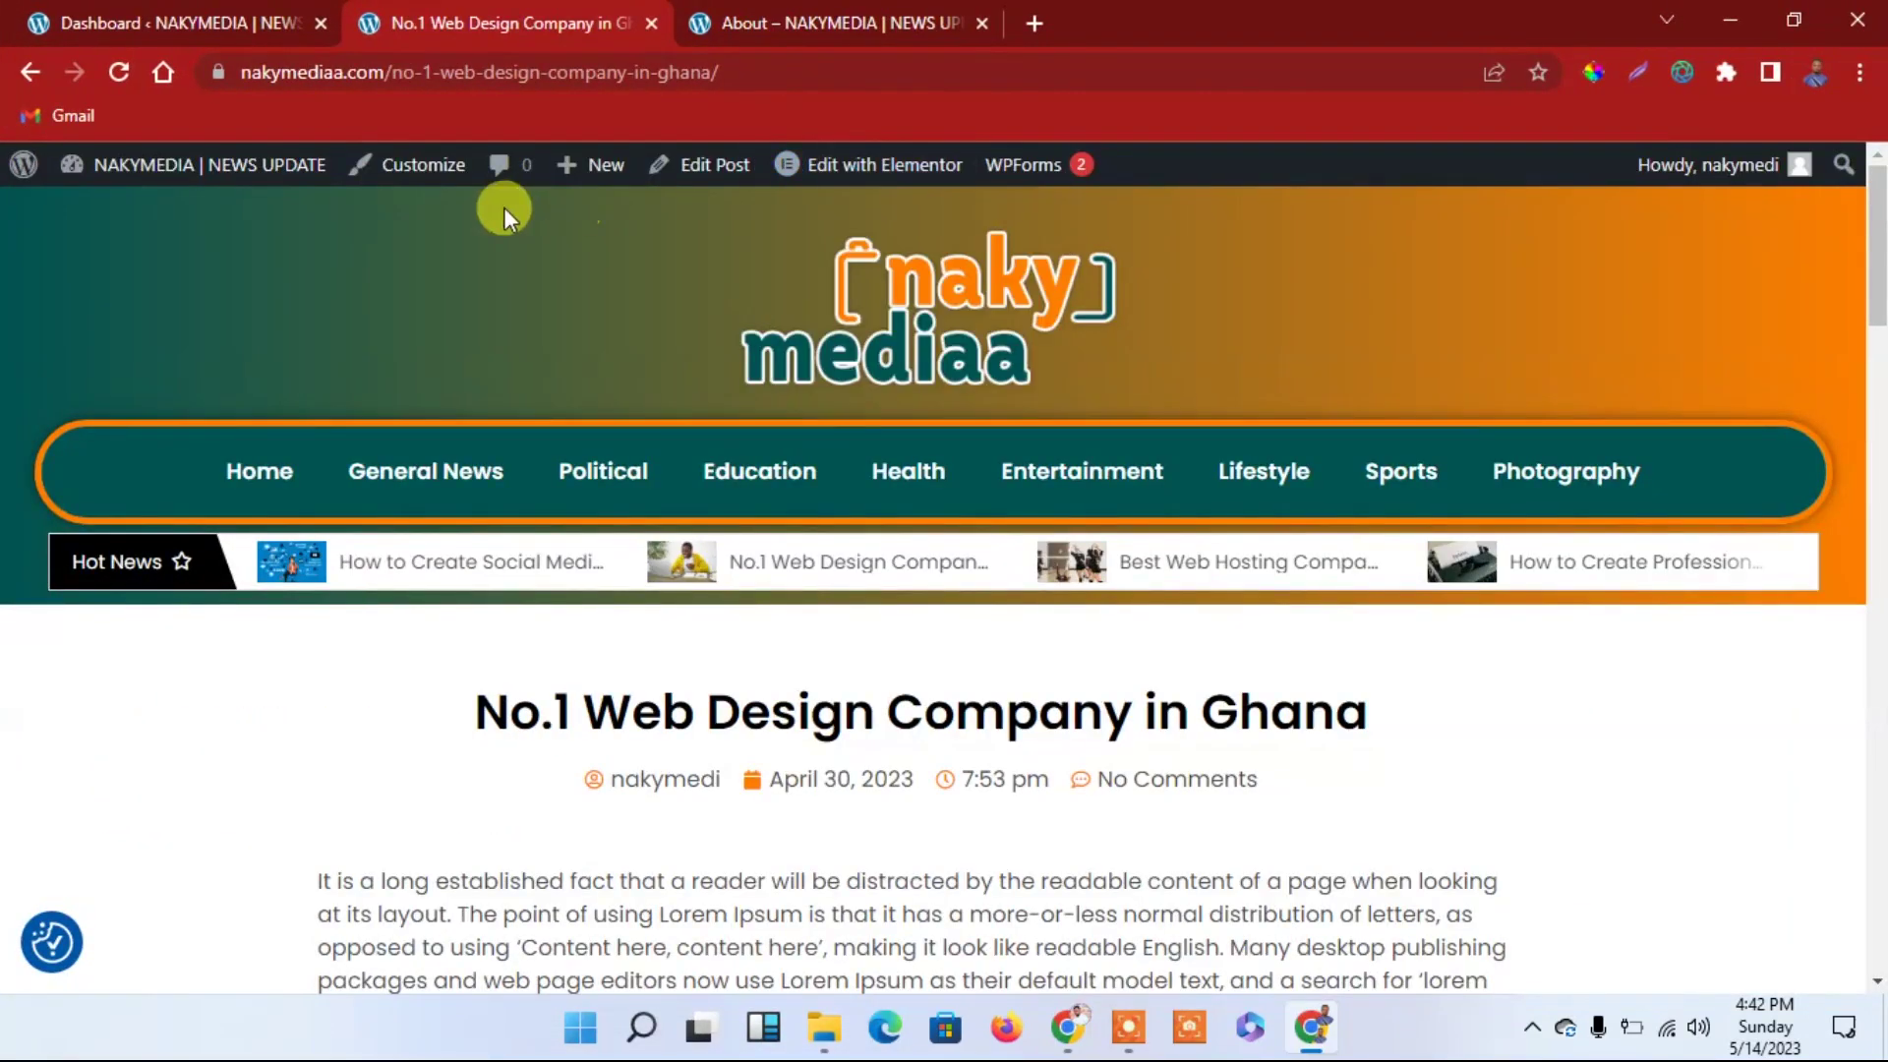
Go to the WordPress dashboard and open Theme Builder from the Templates menu
mouse_move(268, 179)
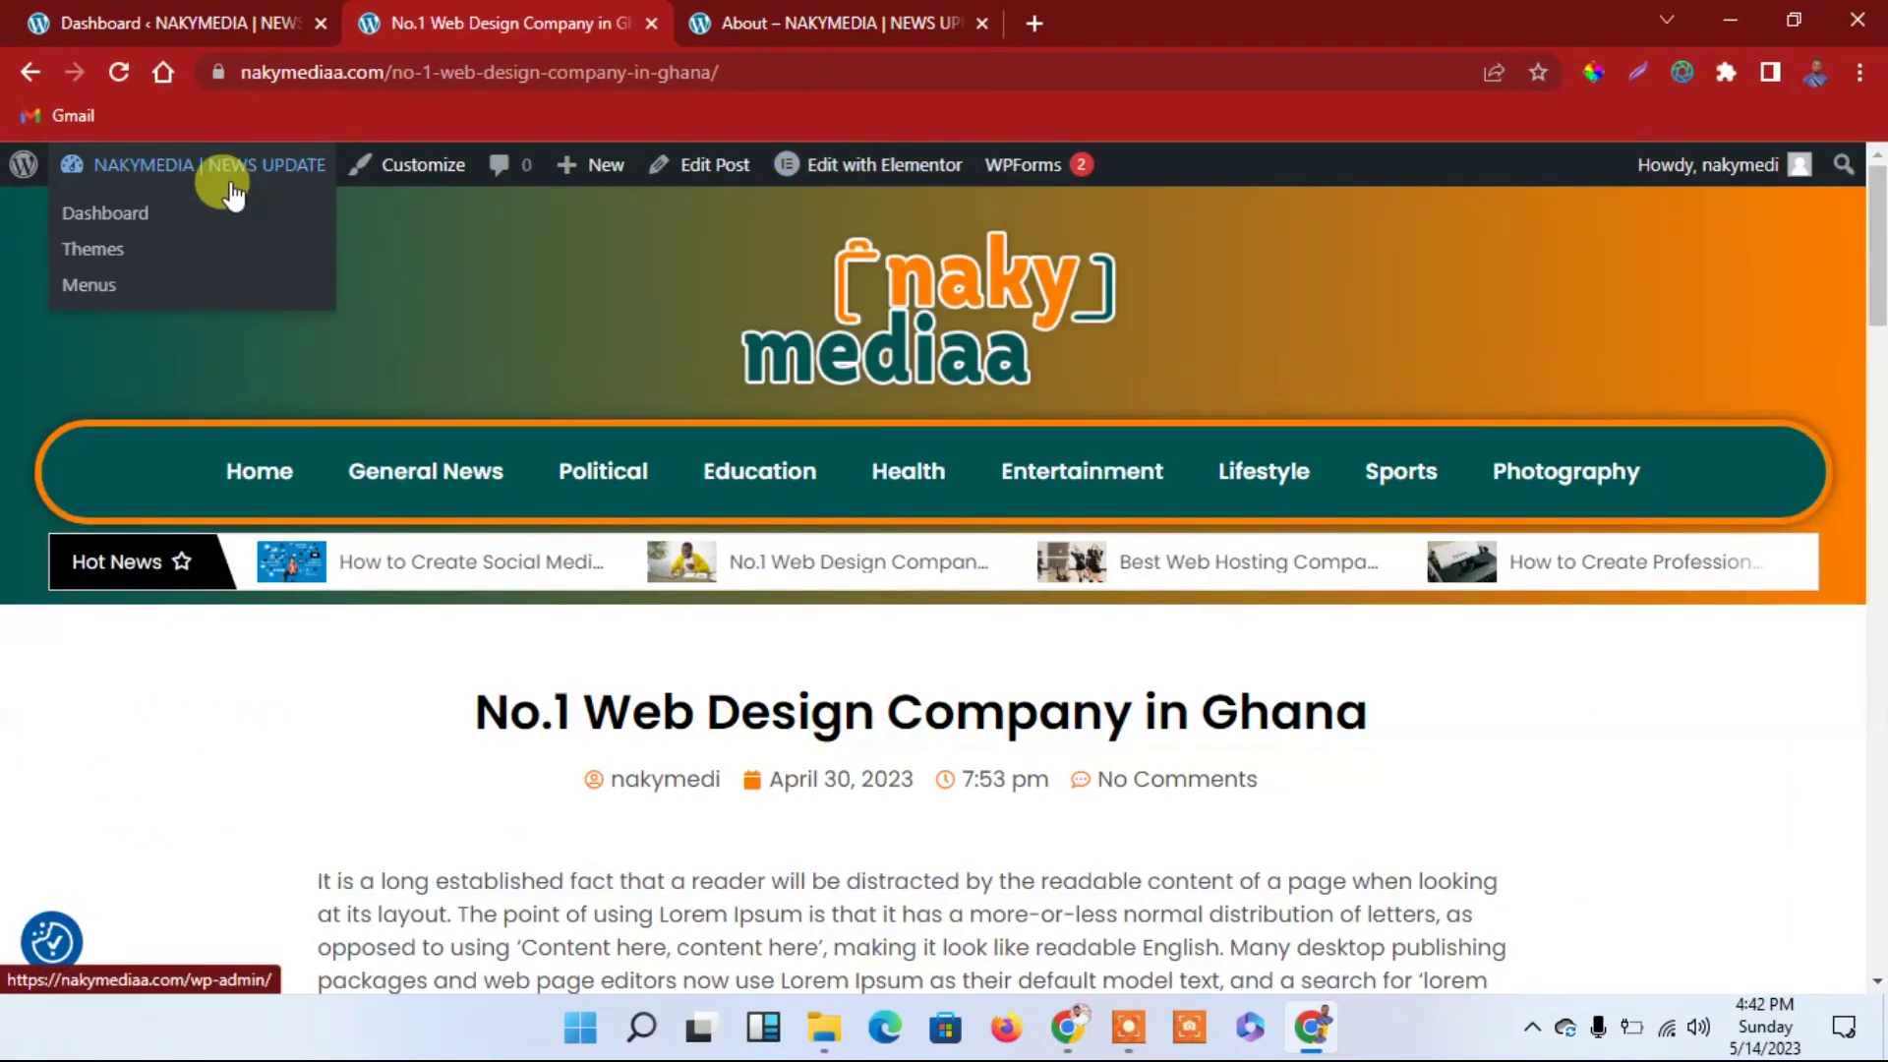
click(191, 22)
mouse_move(116, 639)
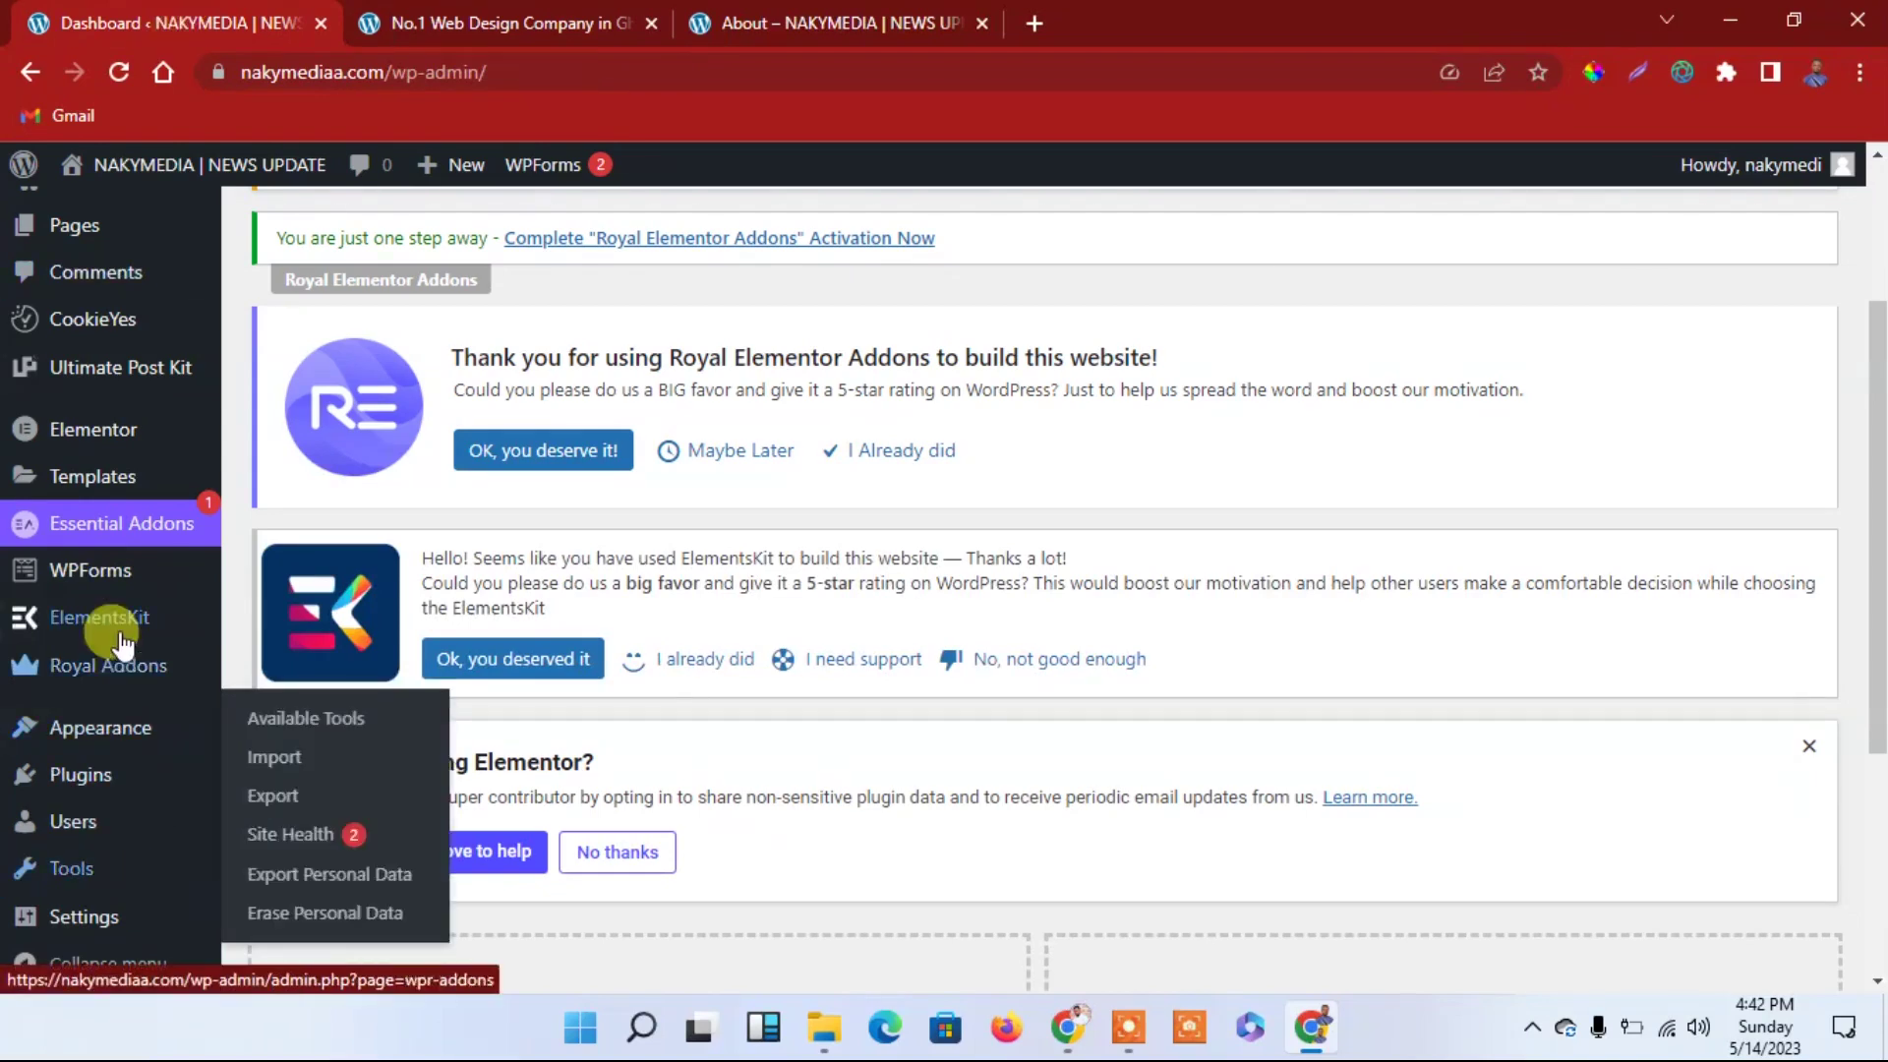
mouse_move(118, 435)
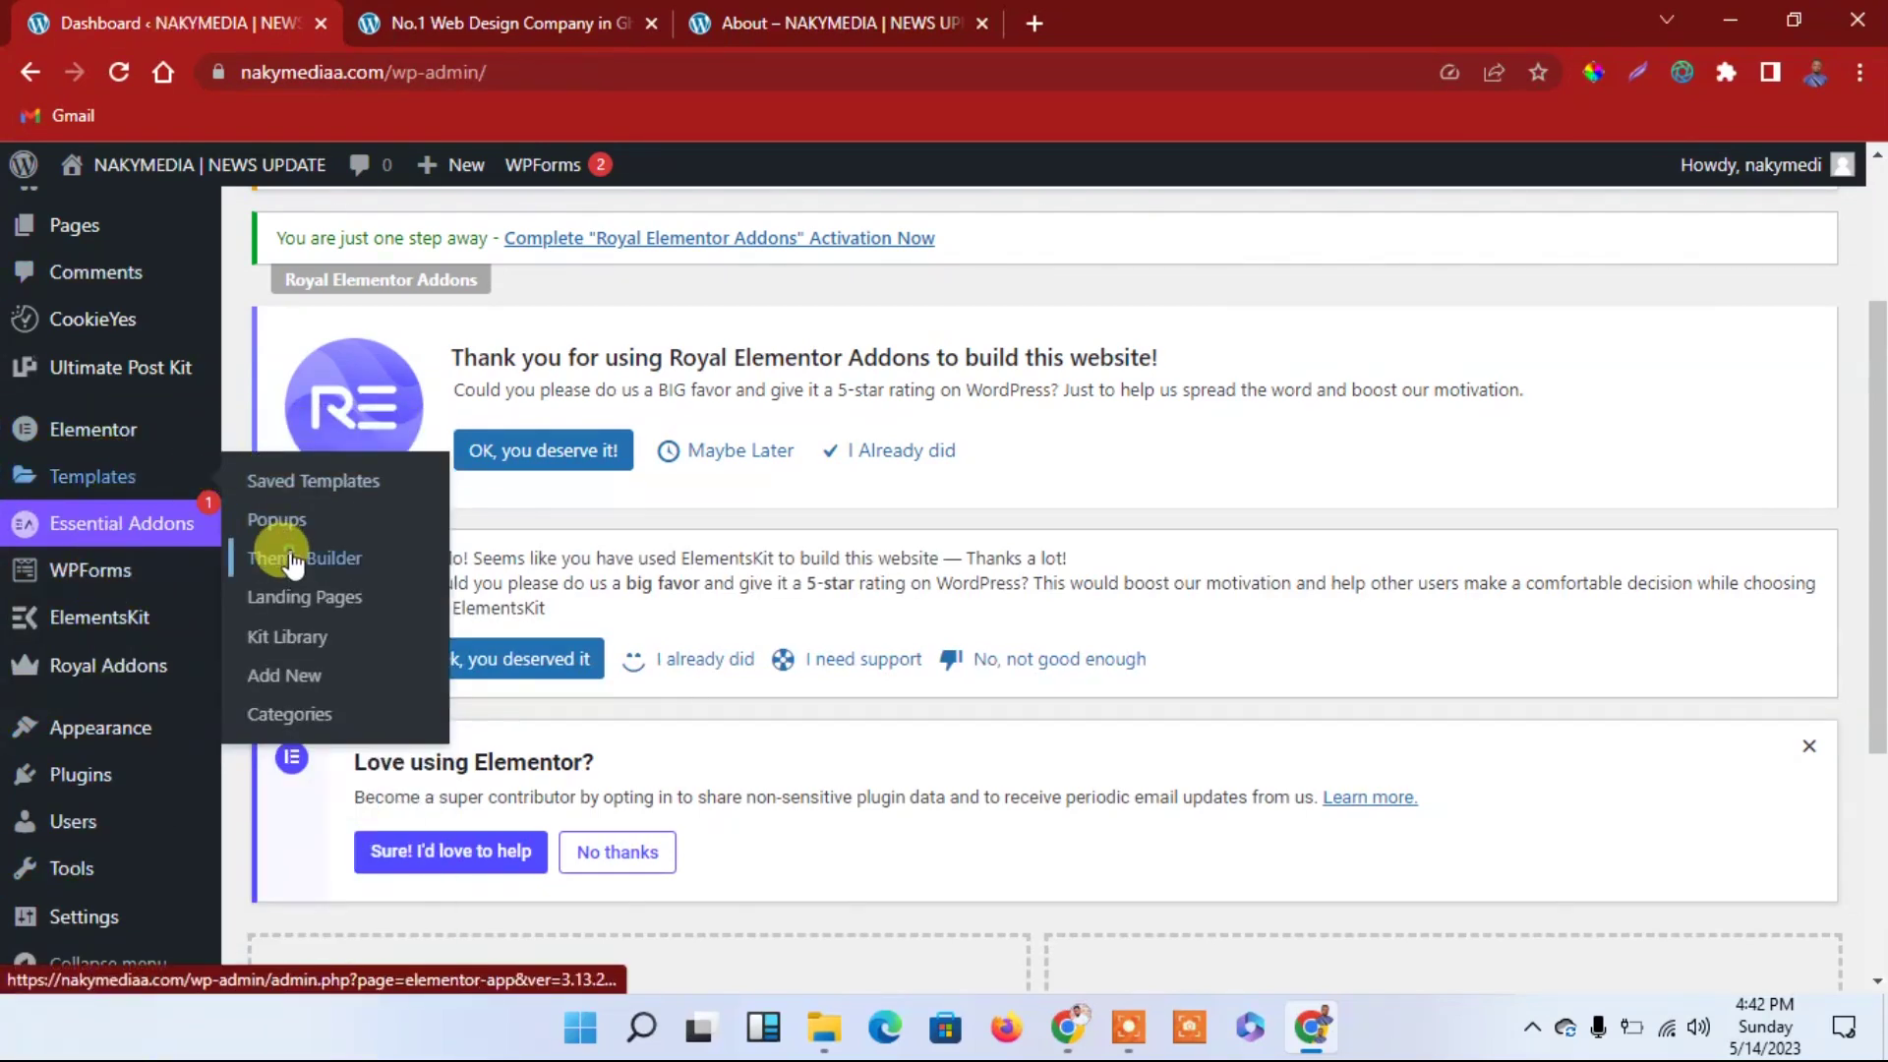
click(292, 560)
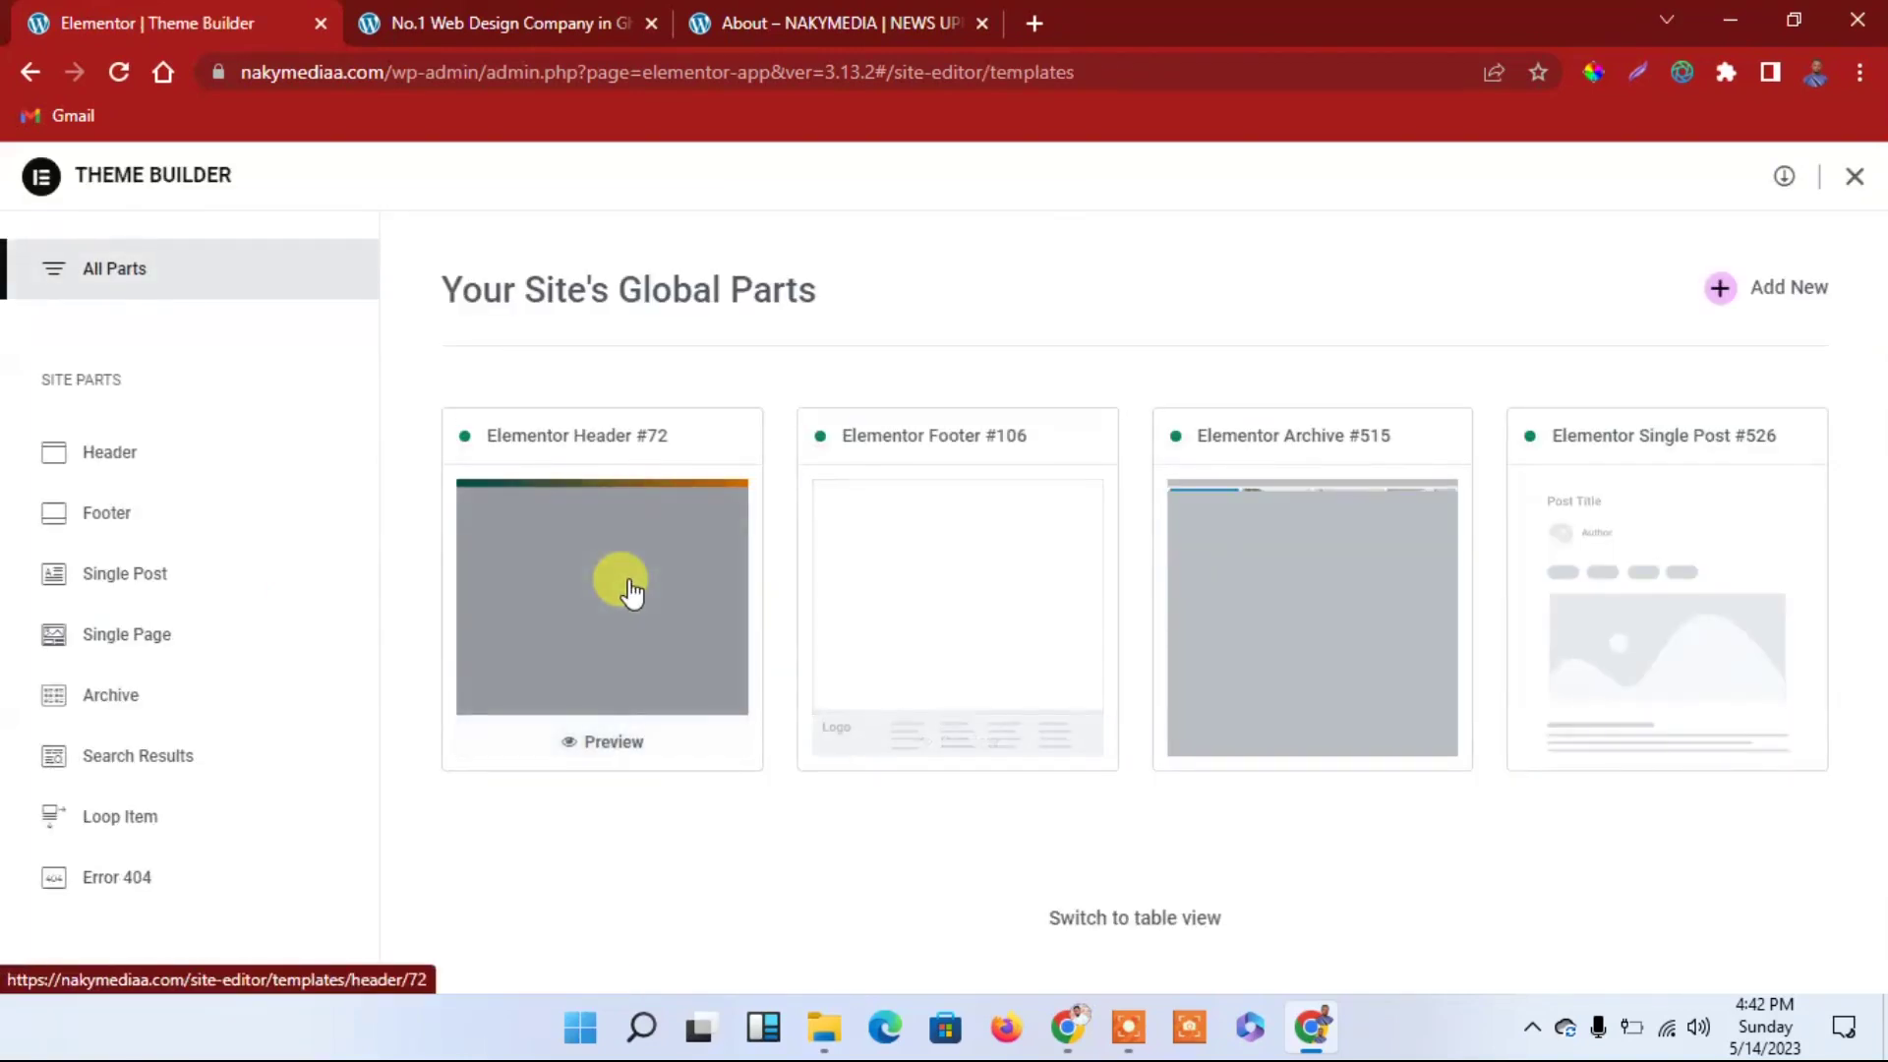
Open the Single Post #526 template in the Elementor editor
click(1715, 512)
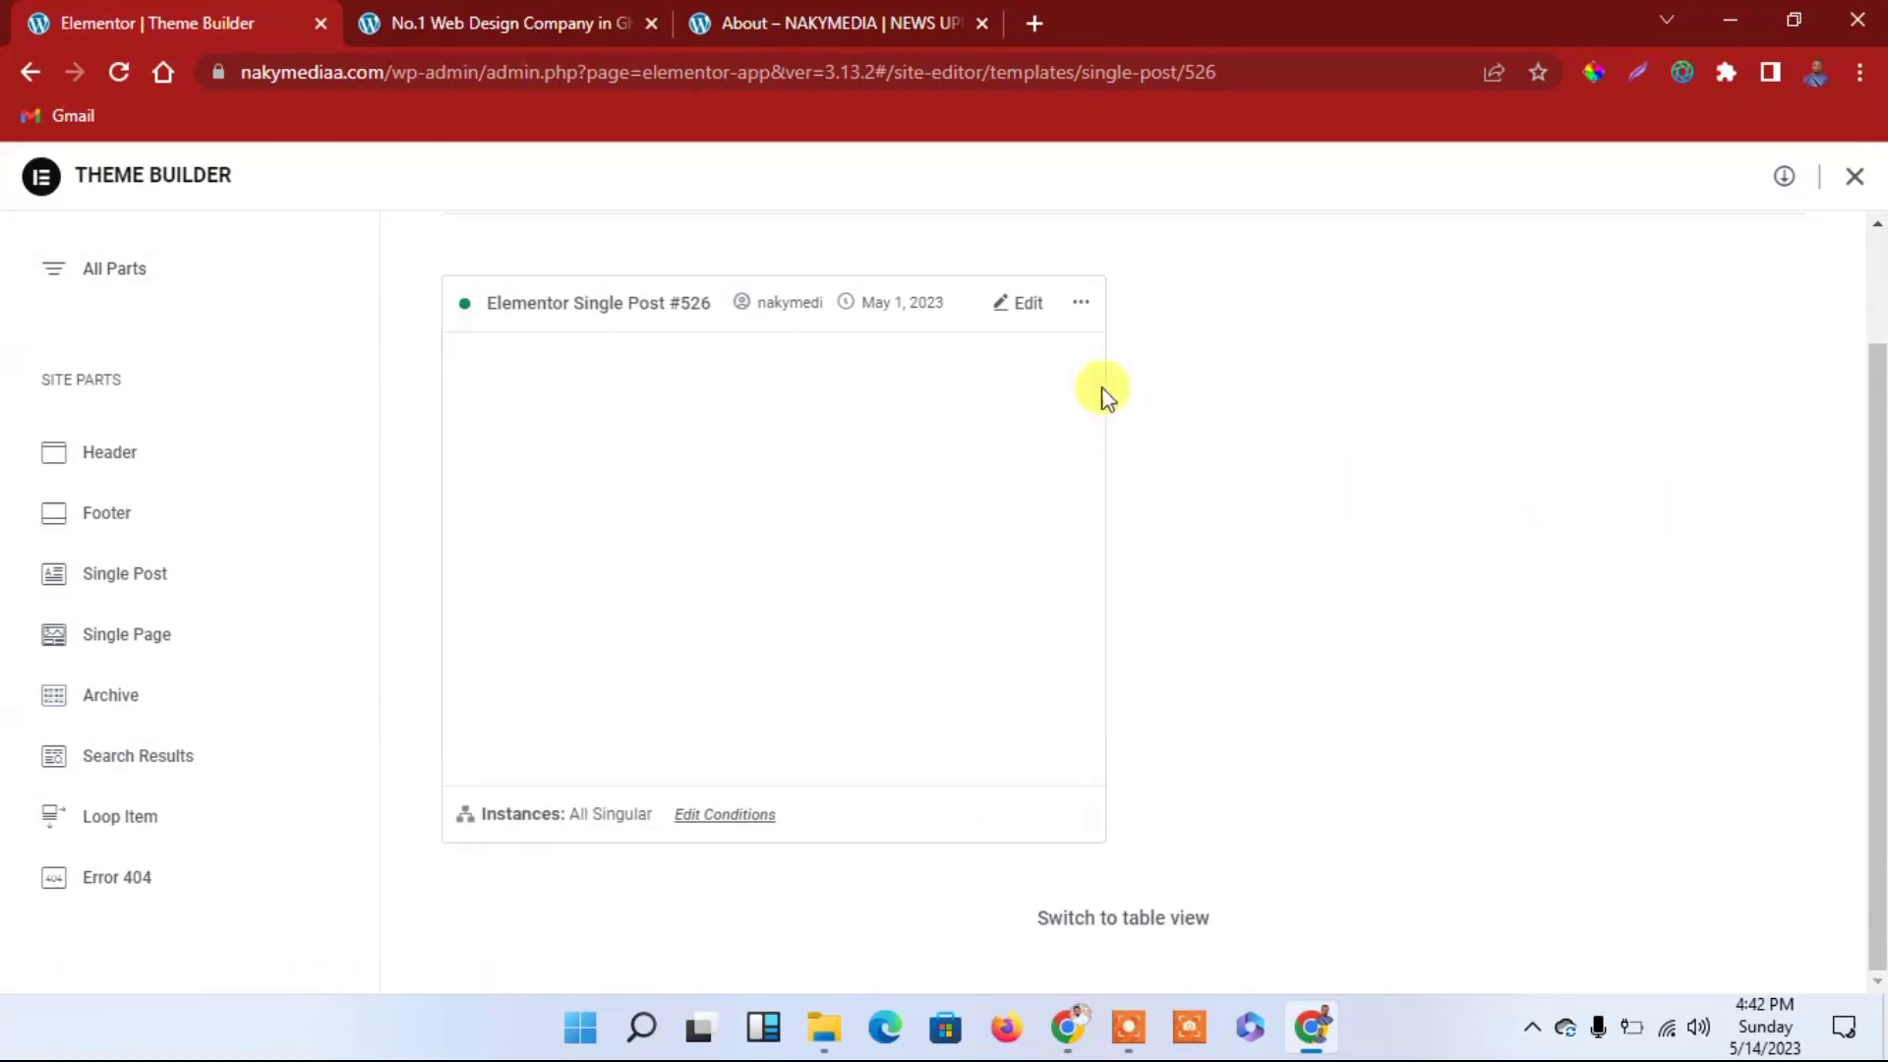
click(1023, 313)
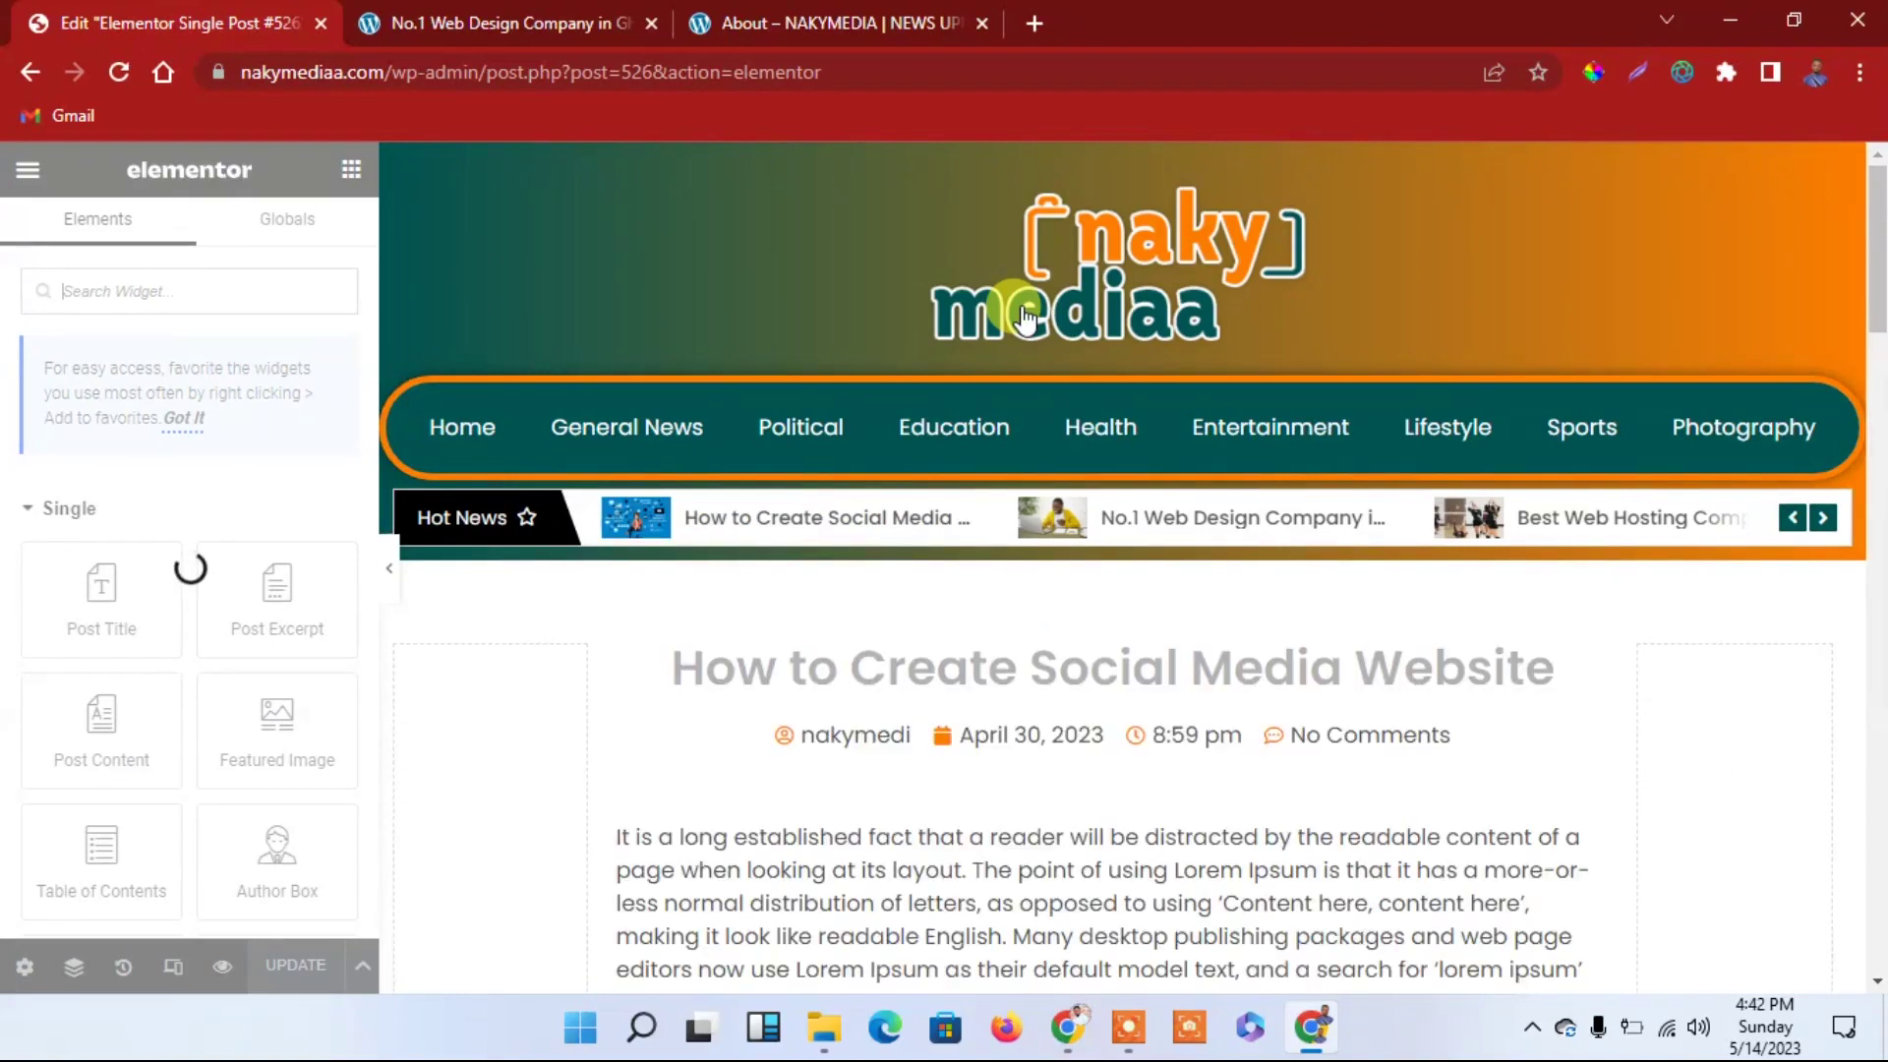
Preview the template at Mobile Portrait width (360 px) and scroll down to the post title
click(171, 966)
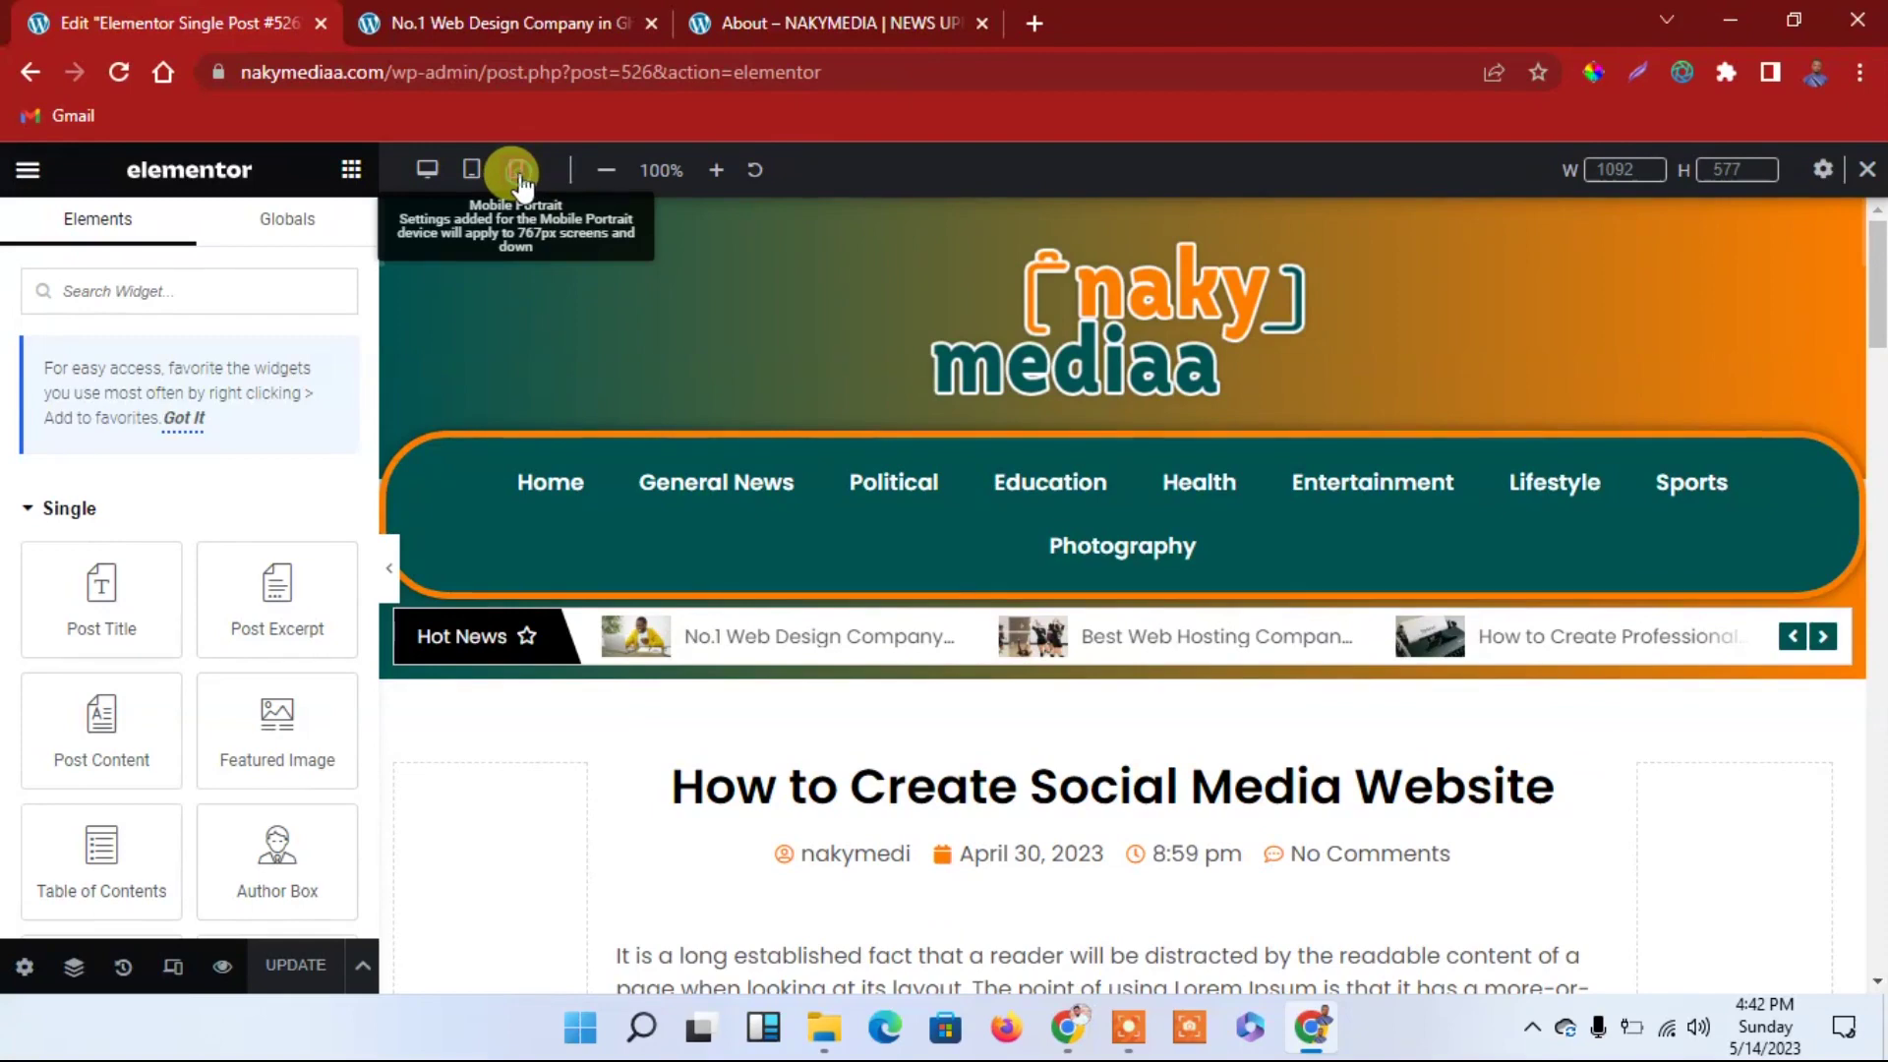
click(515, 170)
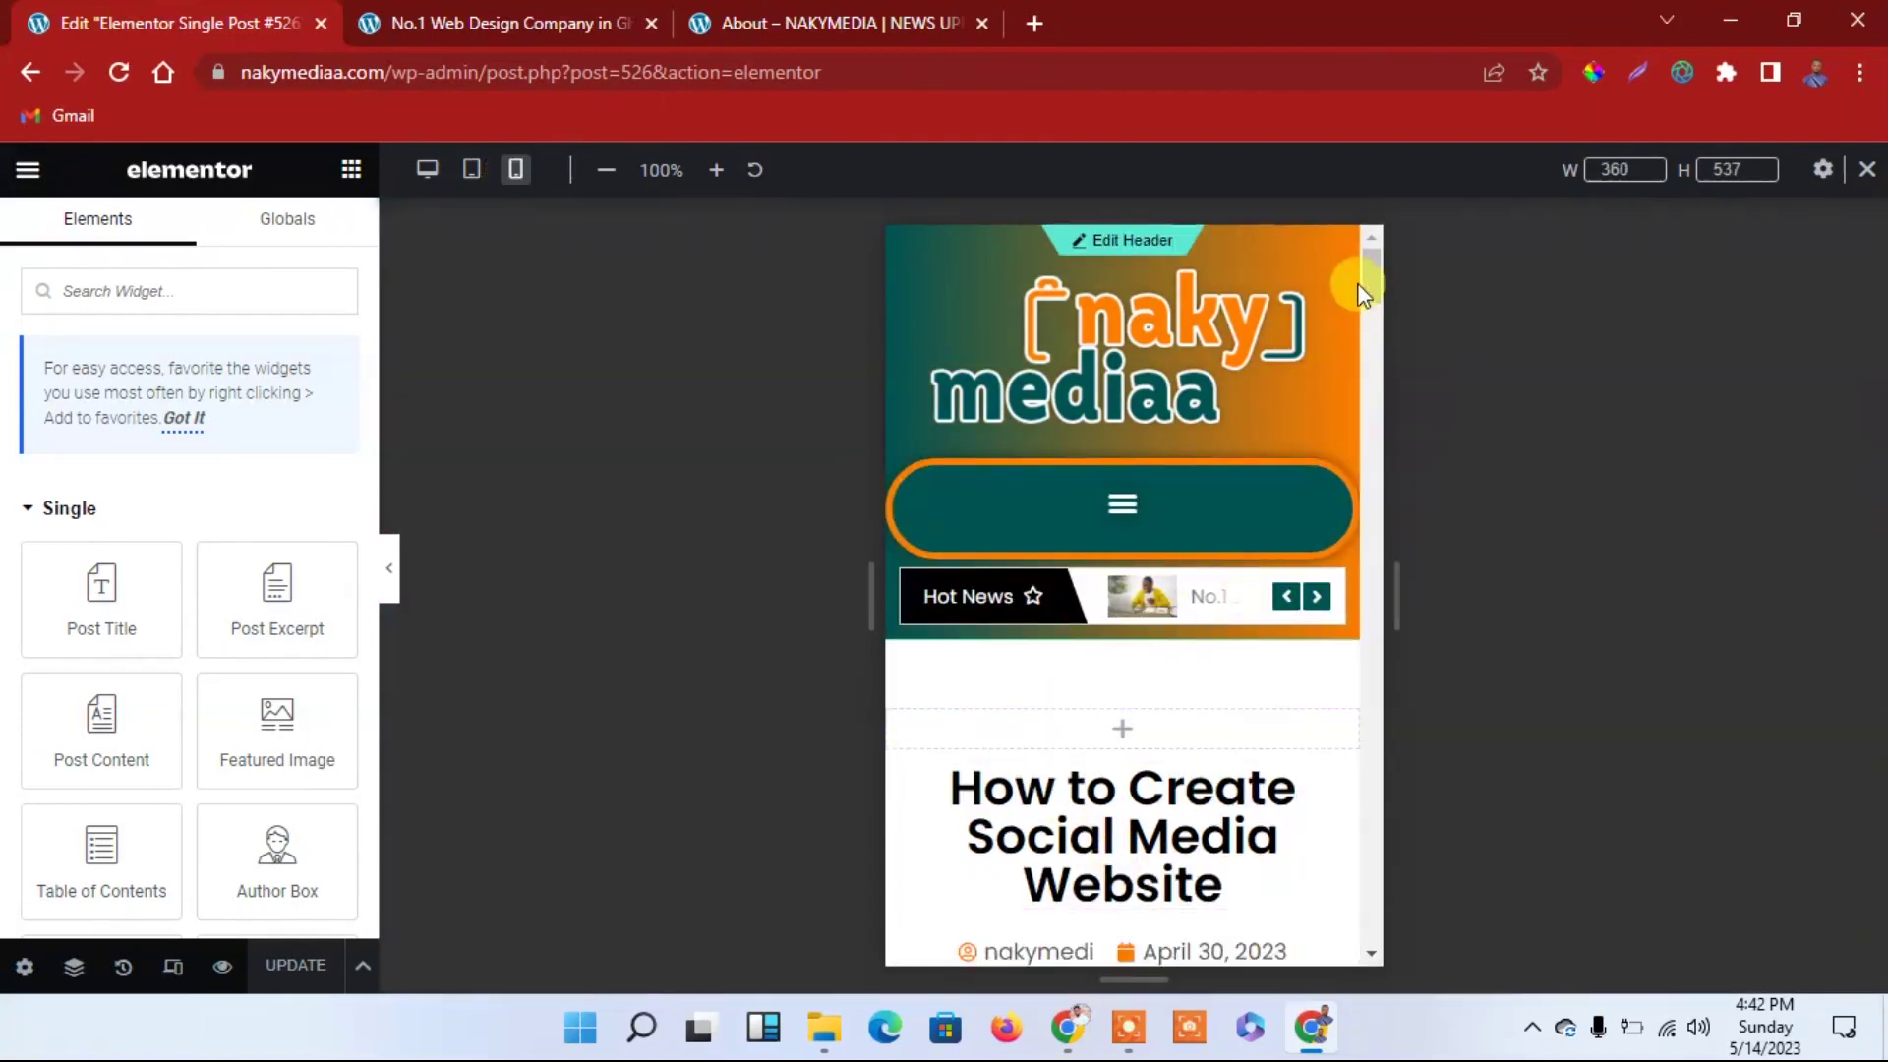
scroll(1373, 307, down, 1)
scroll(1373, 312, down, 4)
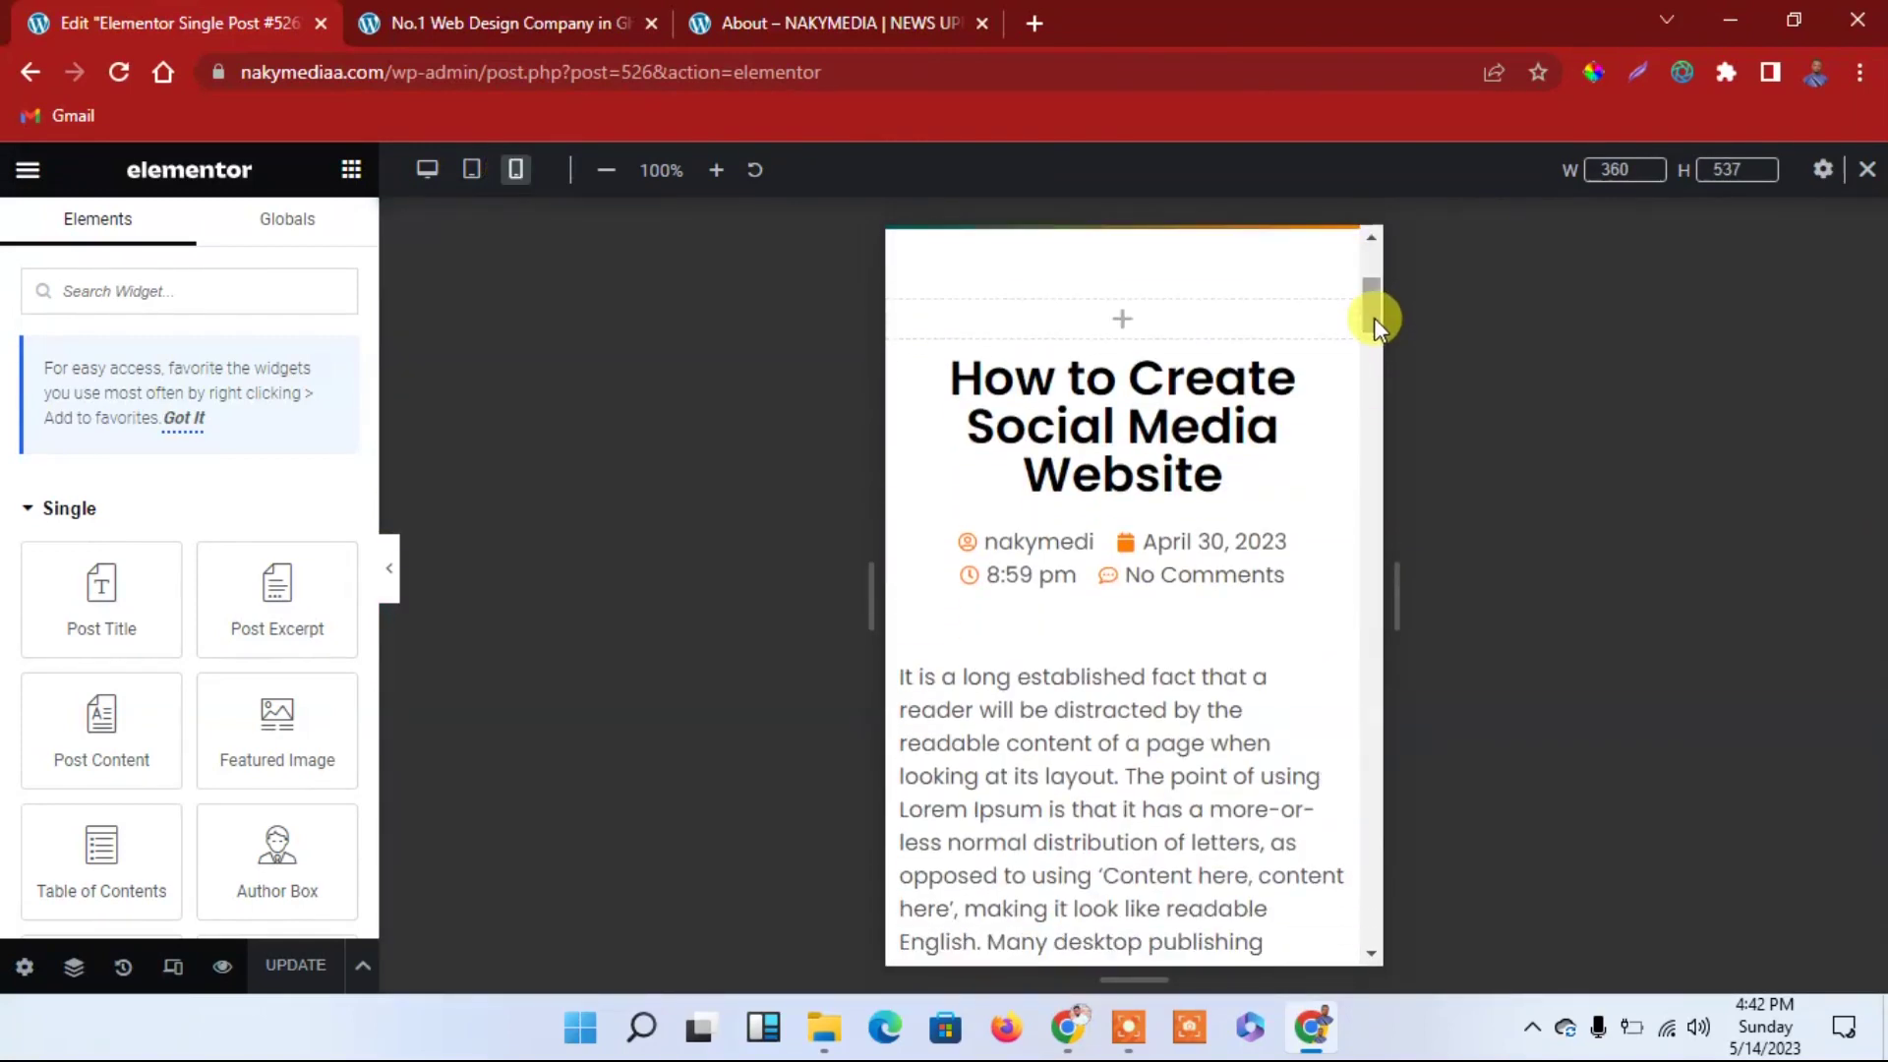
Select the post title and enter a smaller mobile font size in its Style > Typography settings
click(1138, 424)
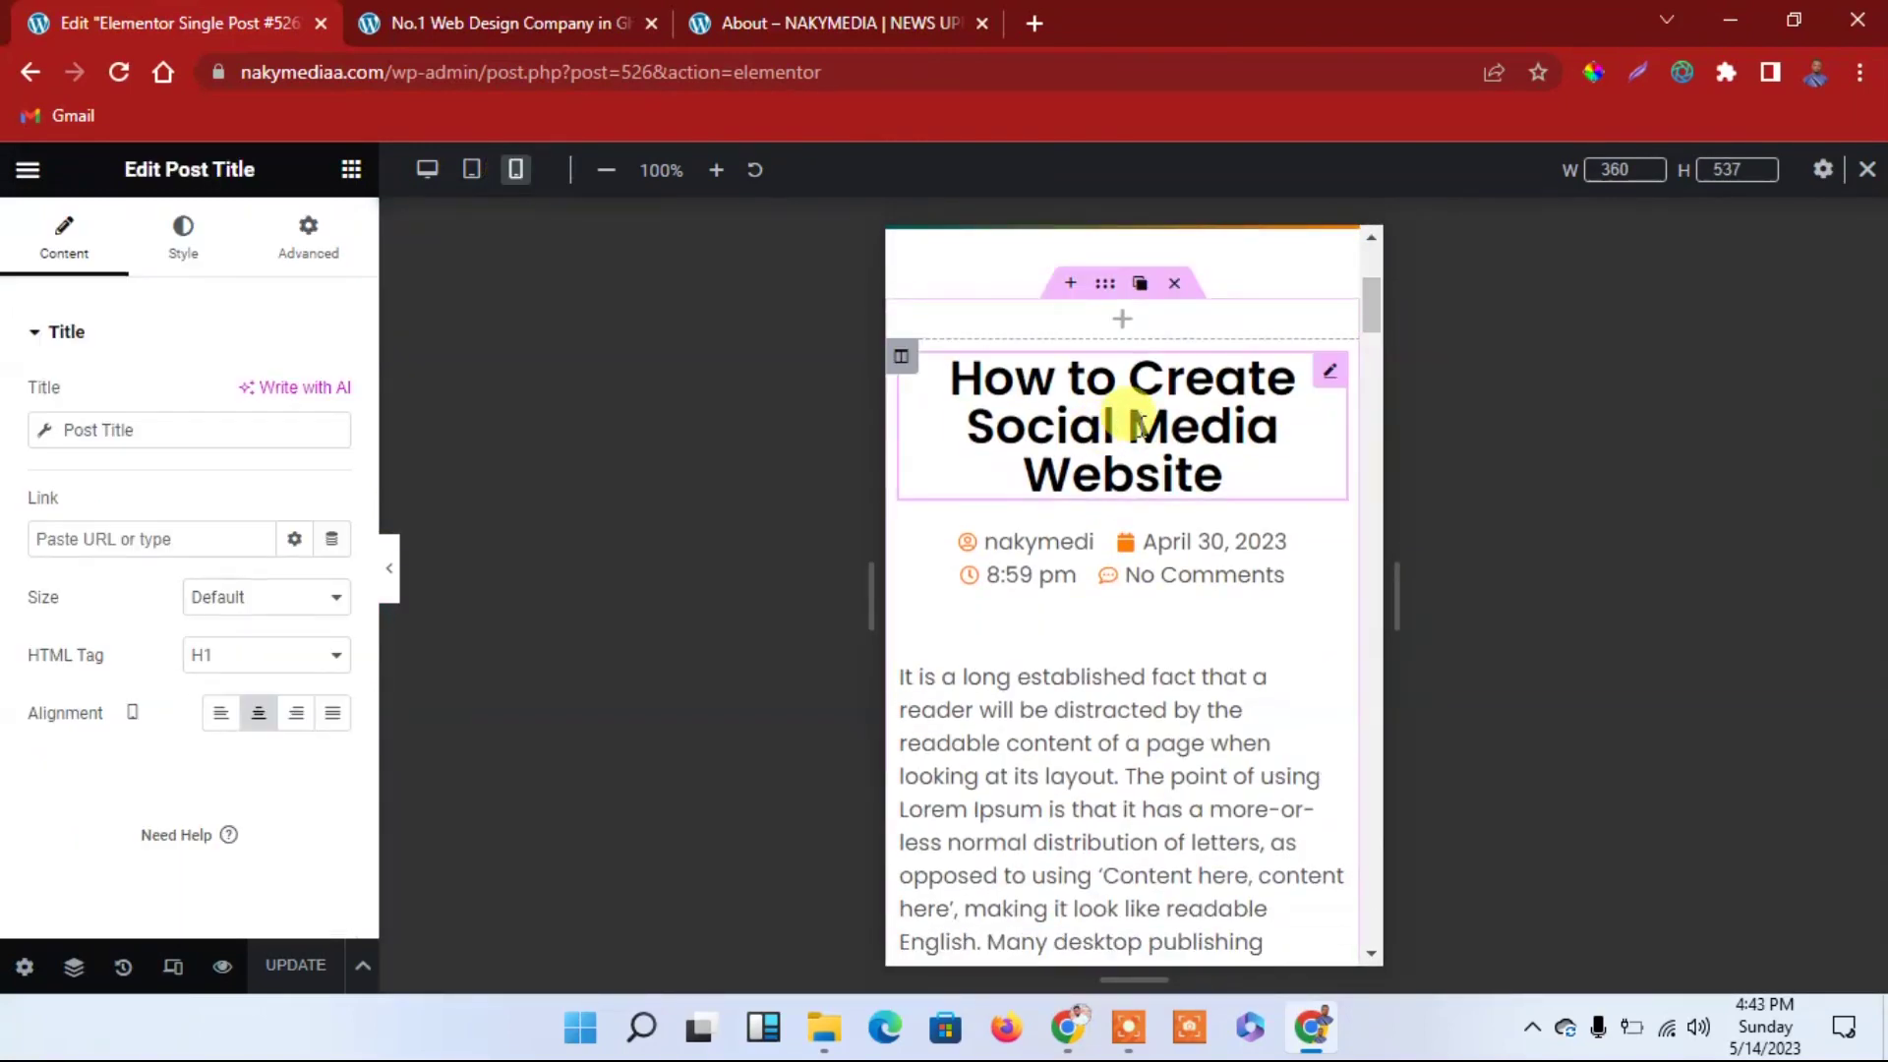
click(187, 241)
click(335, 453)
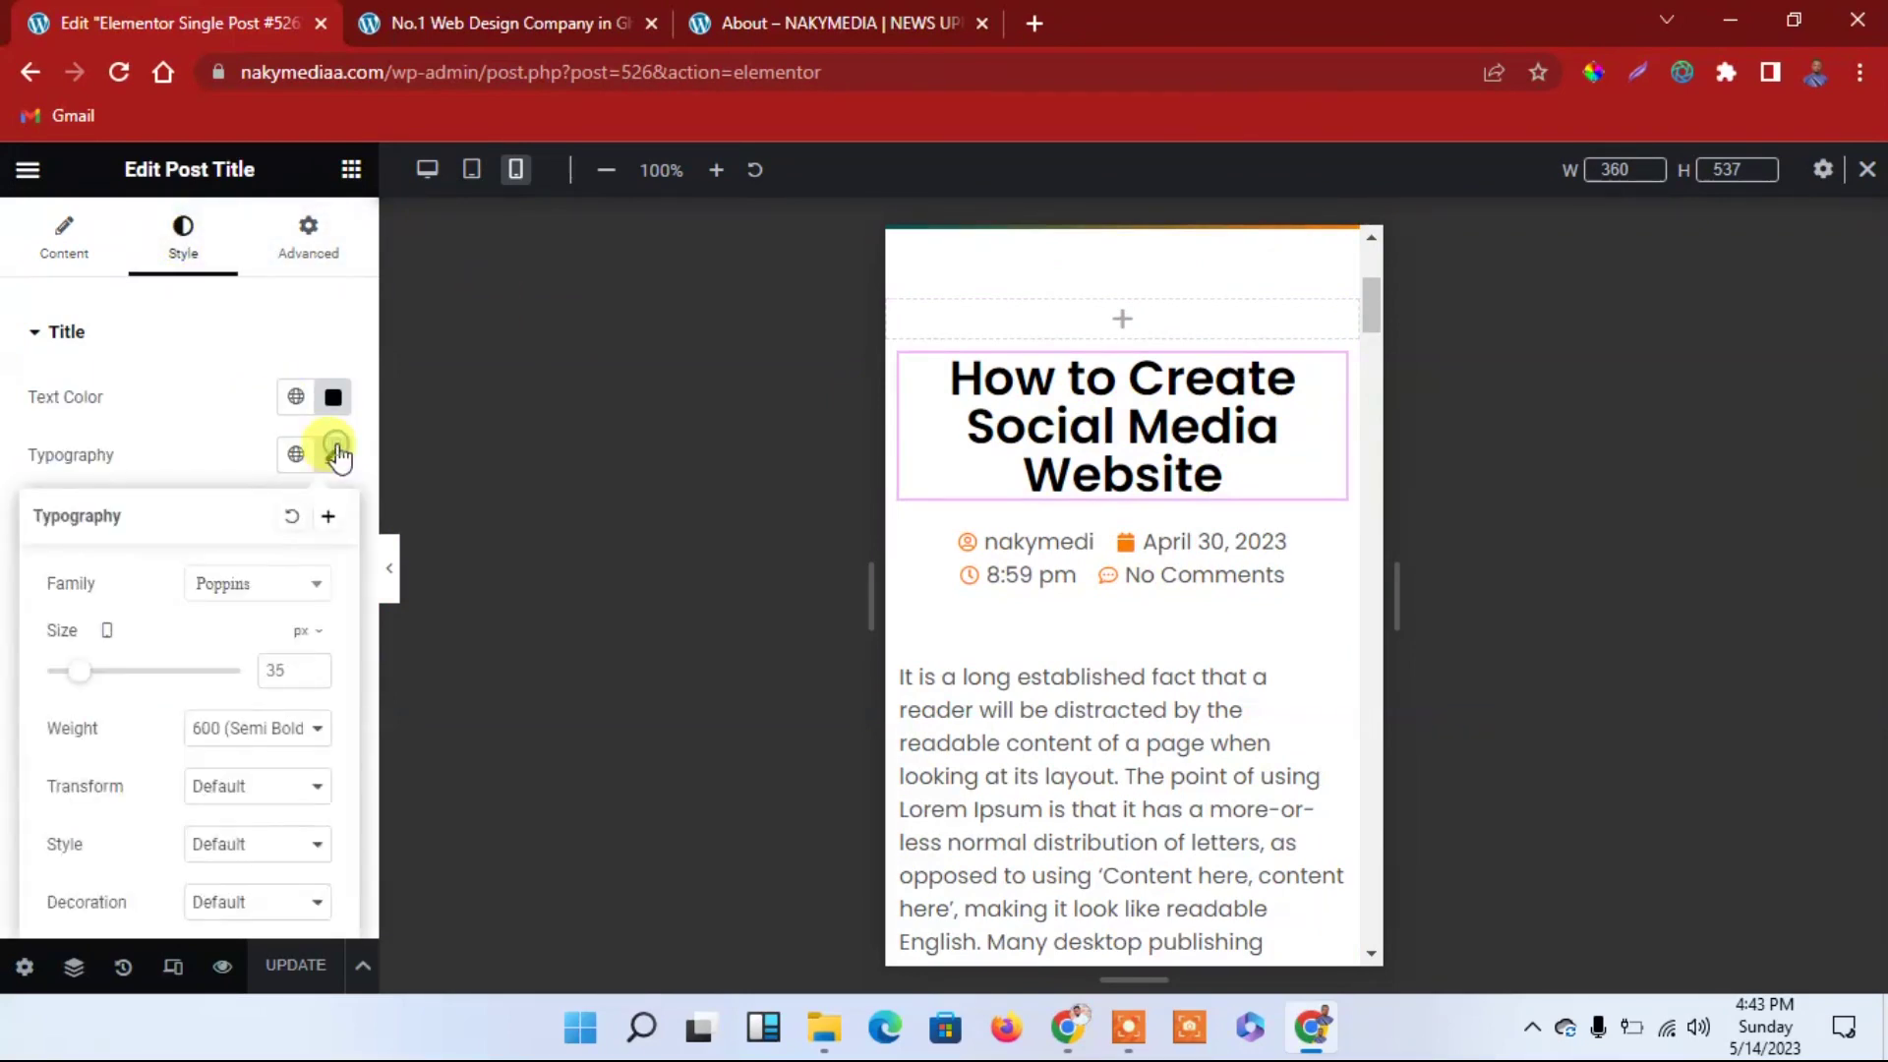
double_click(281, 668)
text(22)
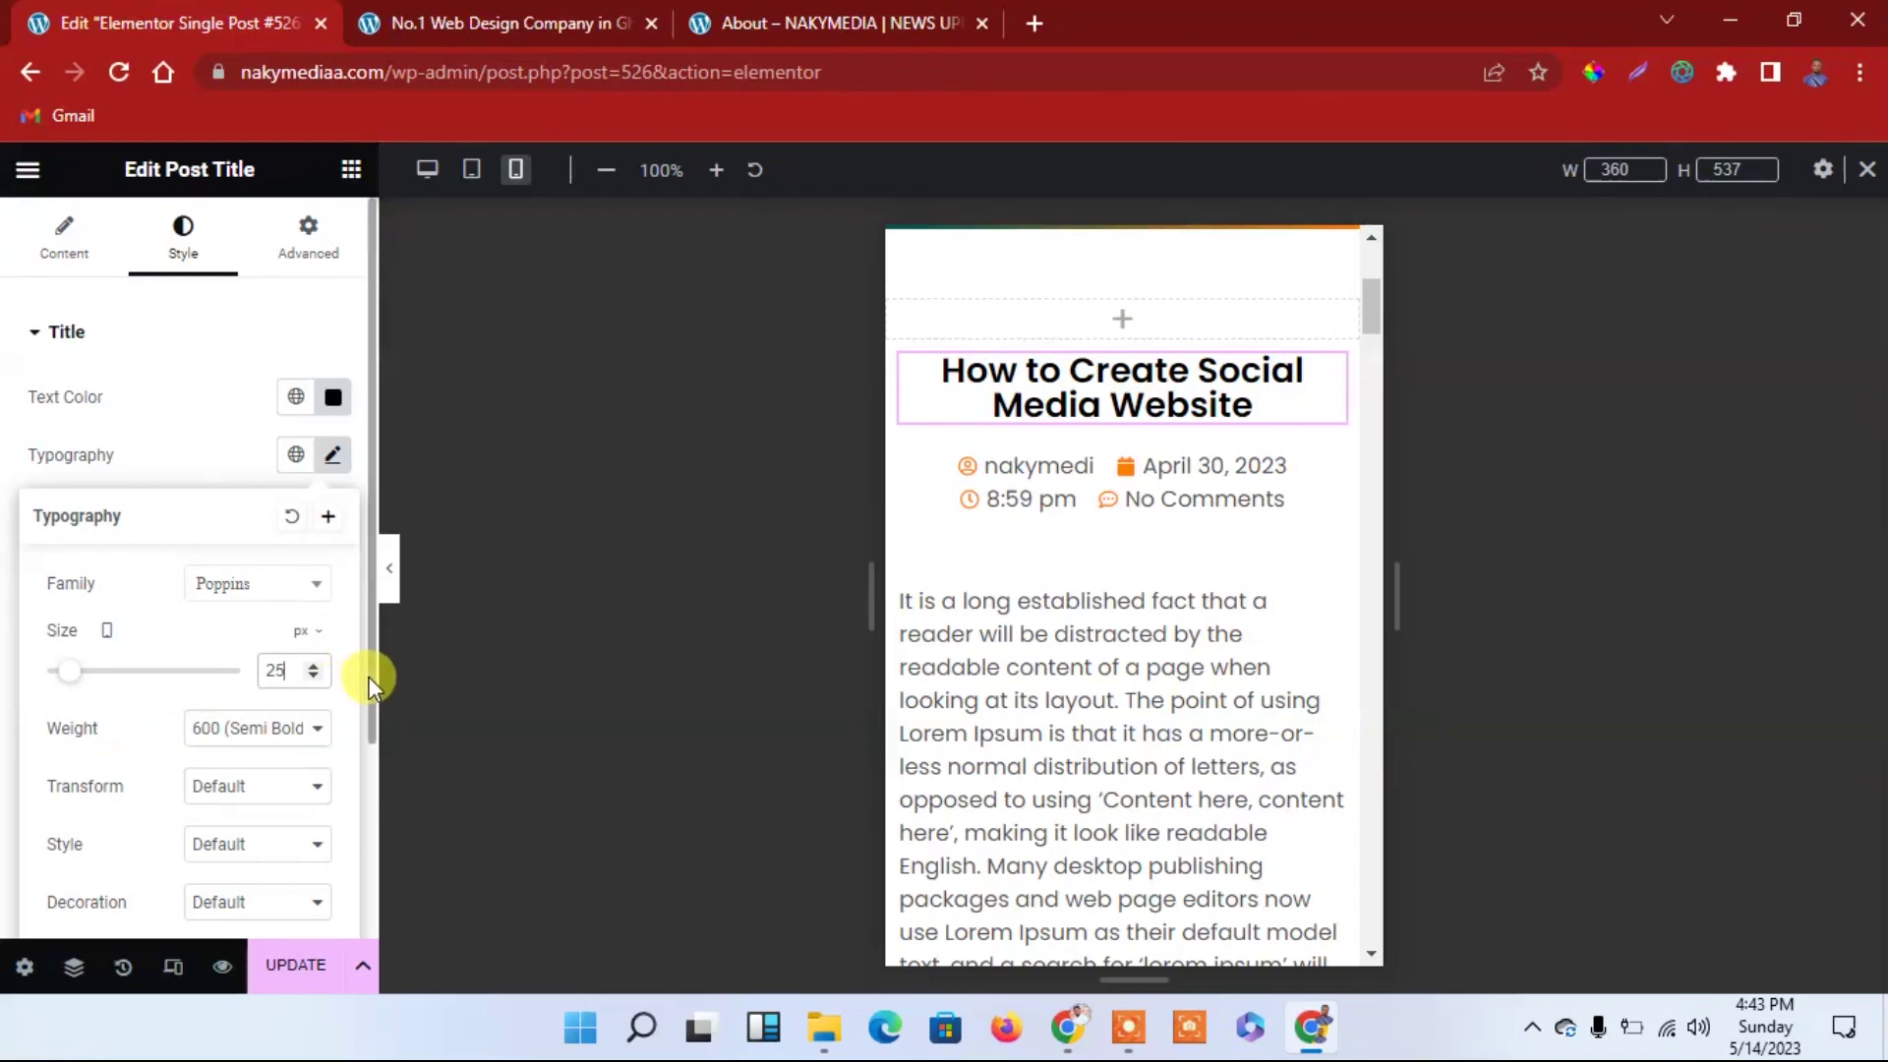
drag(369, 676, 370, 914)
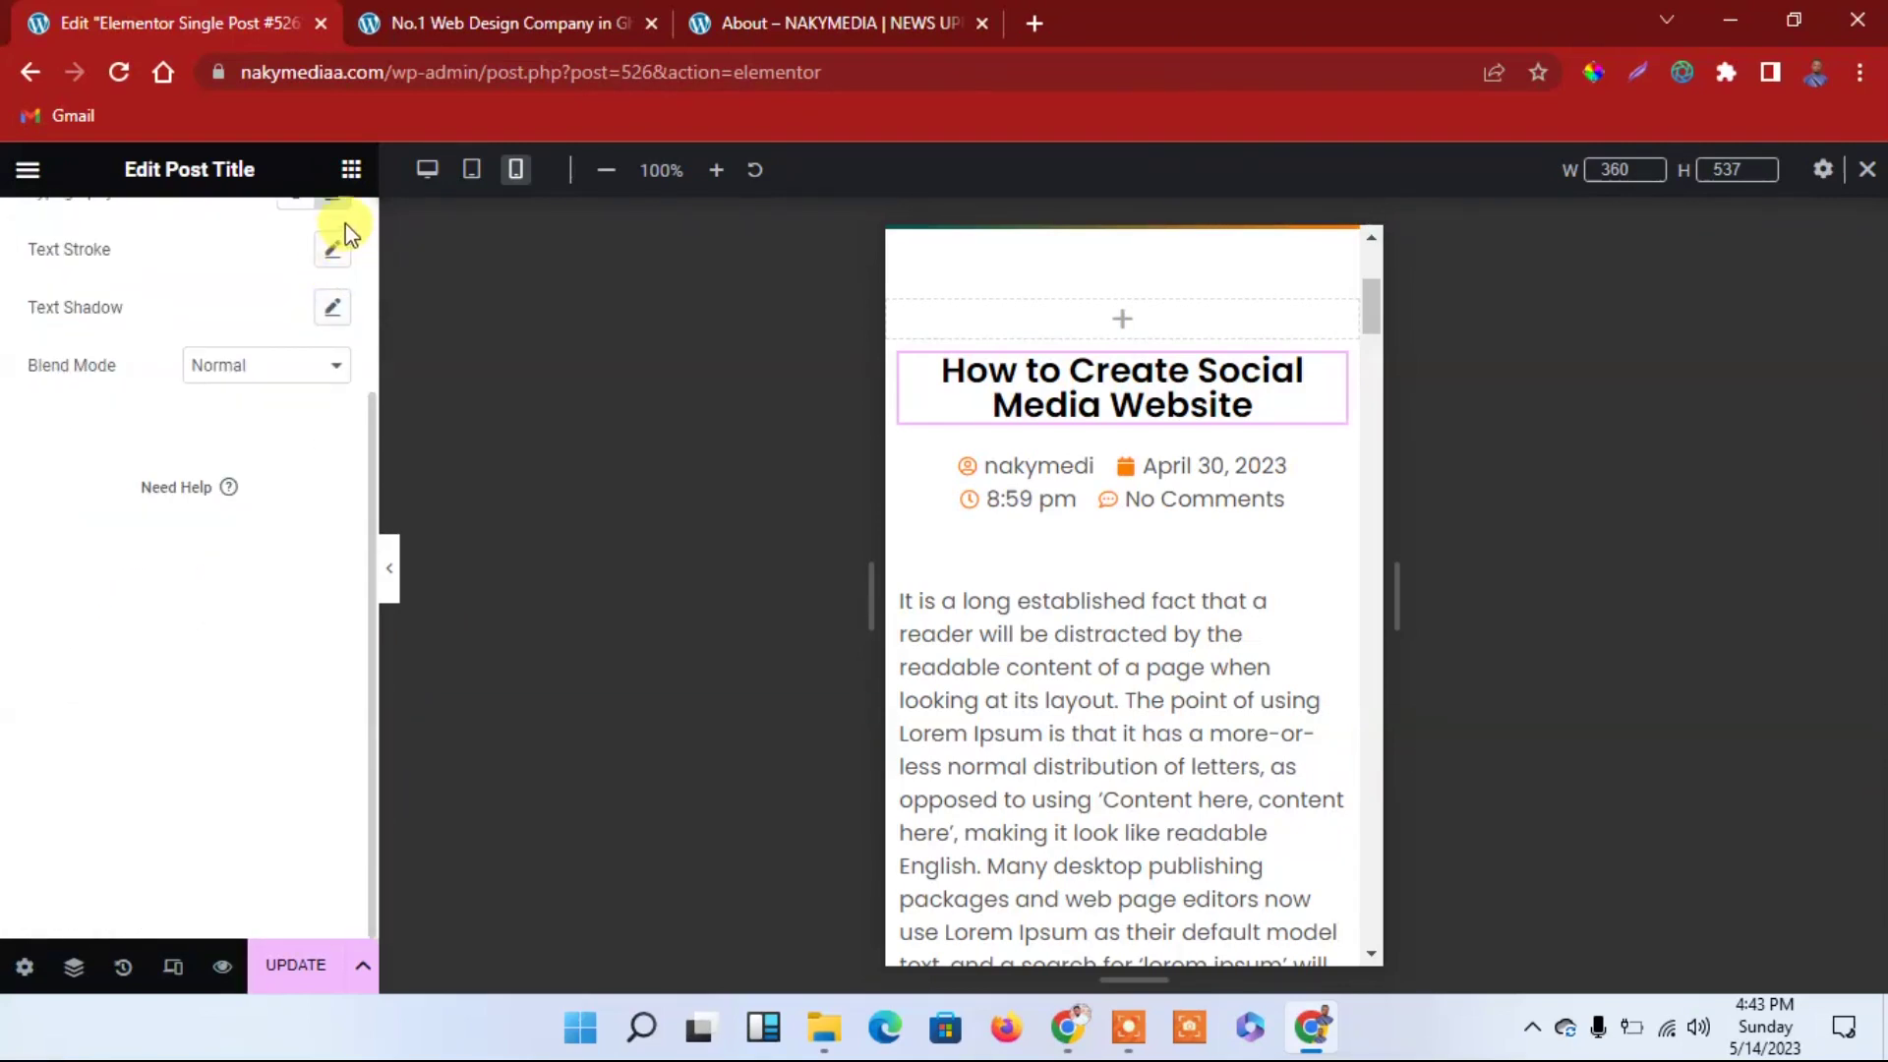
Set the mobile title line-height to 1.2 em and save the template
click(332, 209)
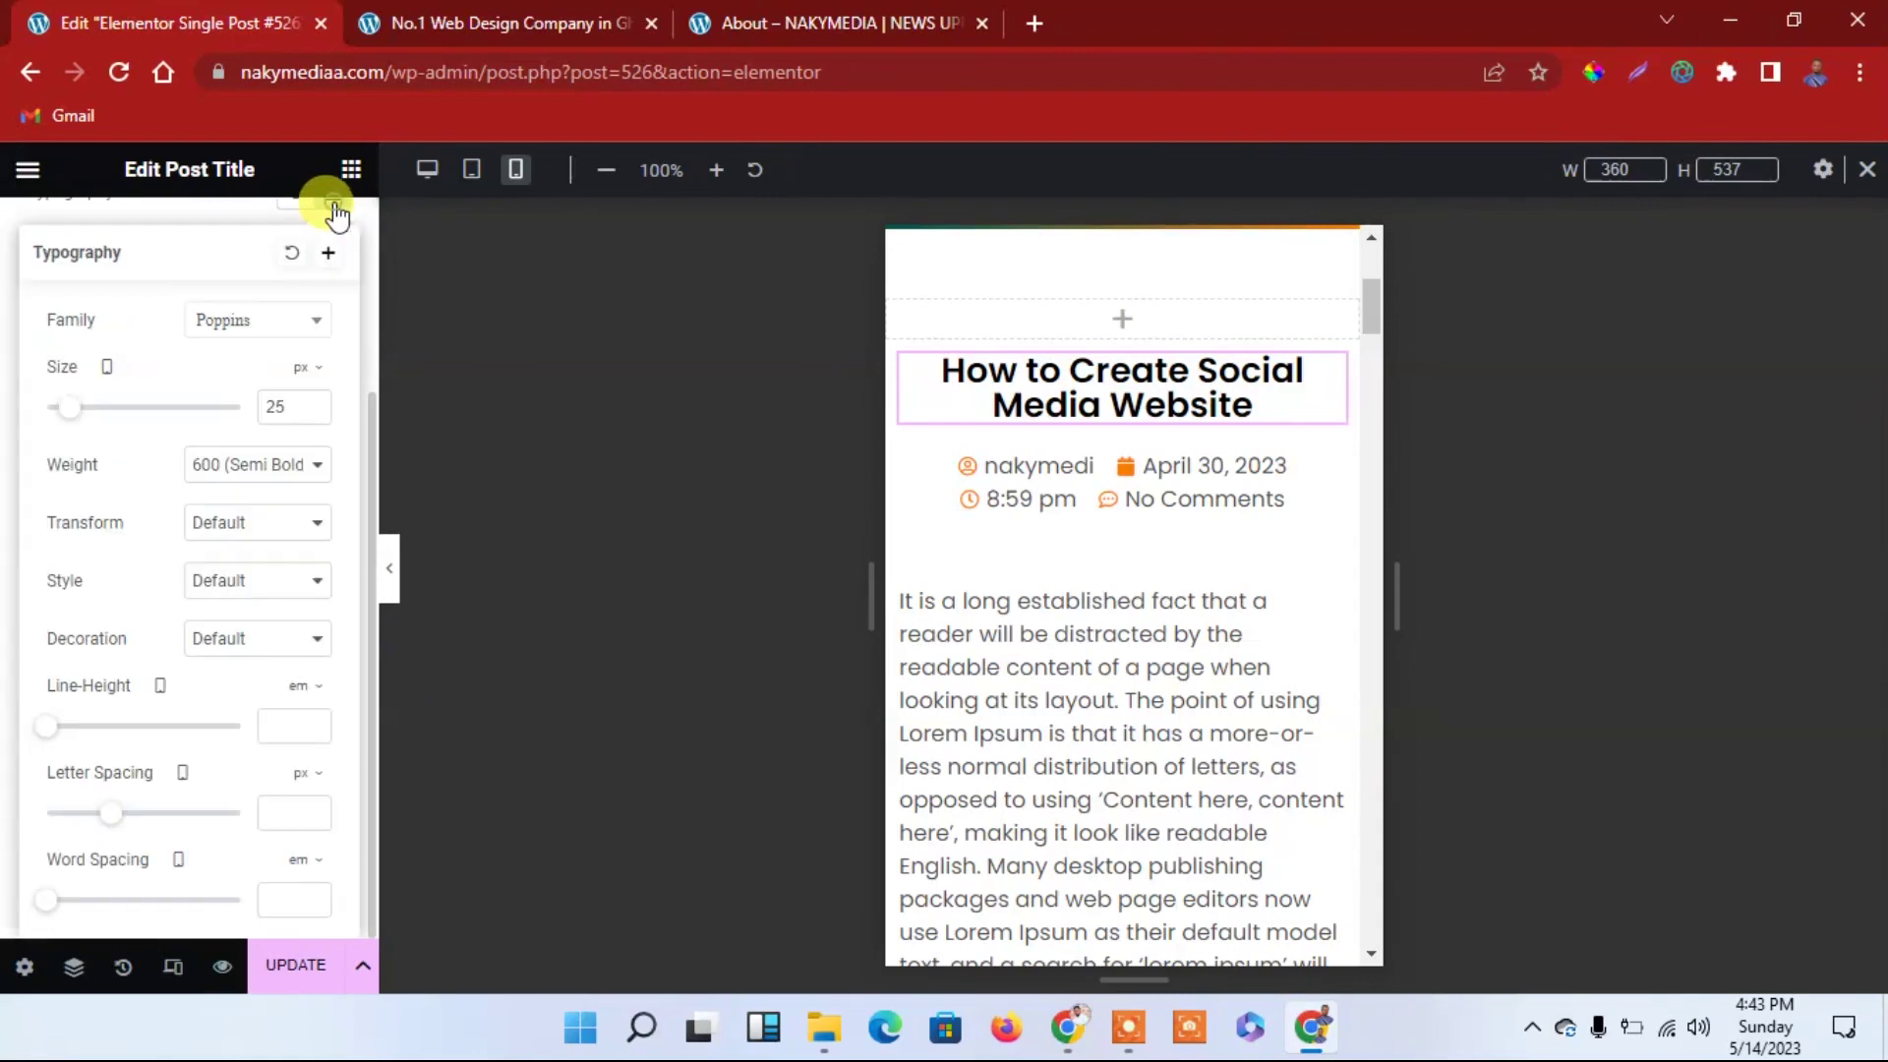
click(316, 721)
click(317, 722)
click(316, 722)
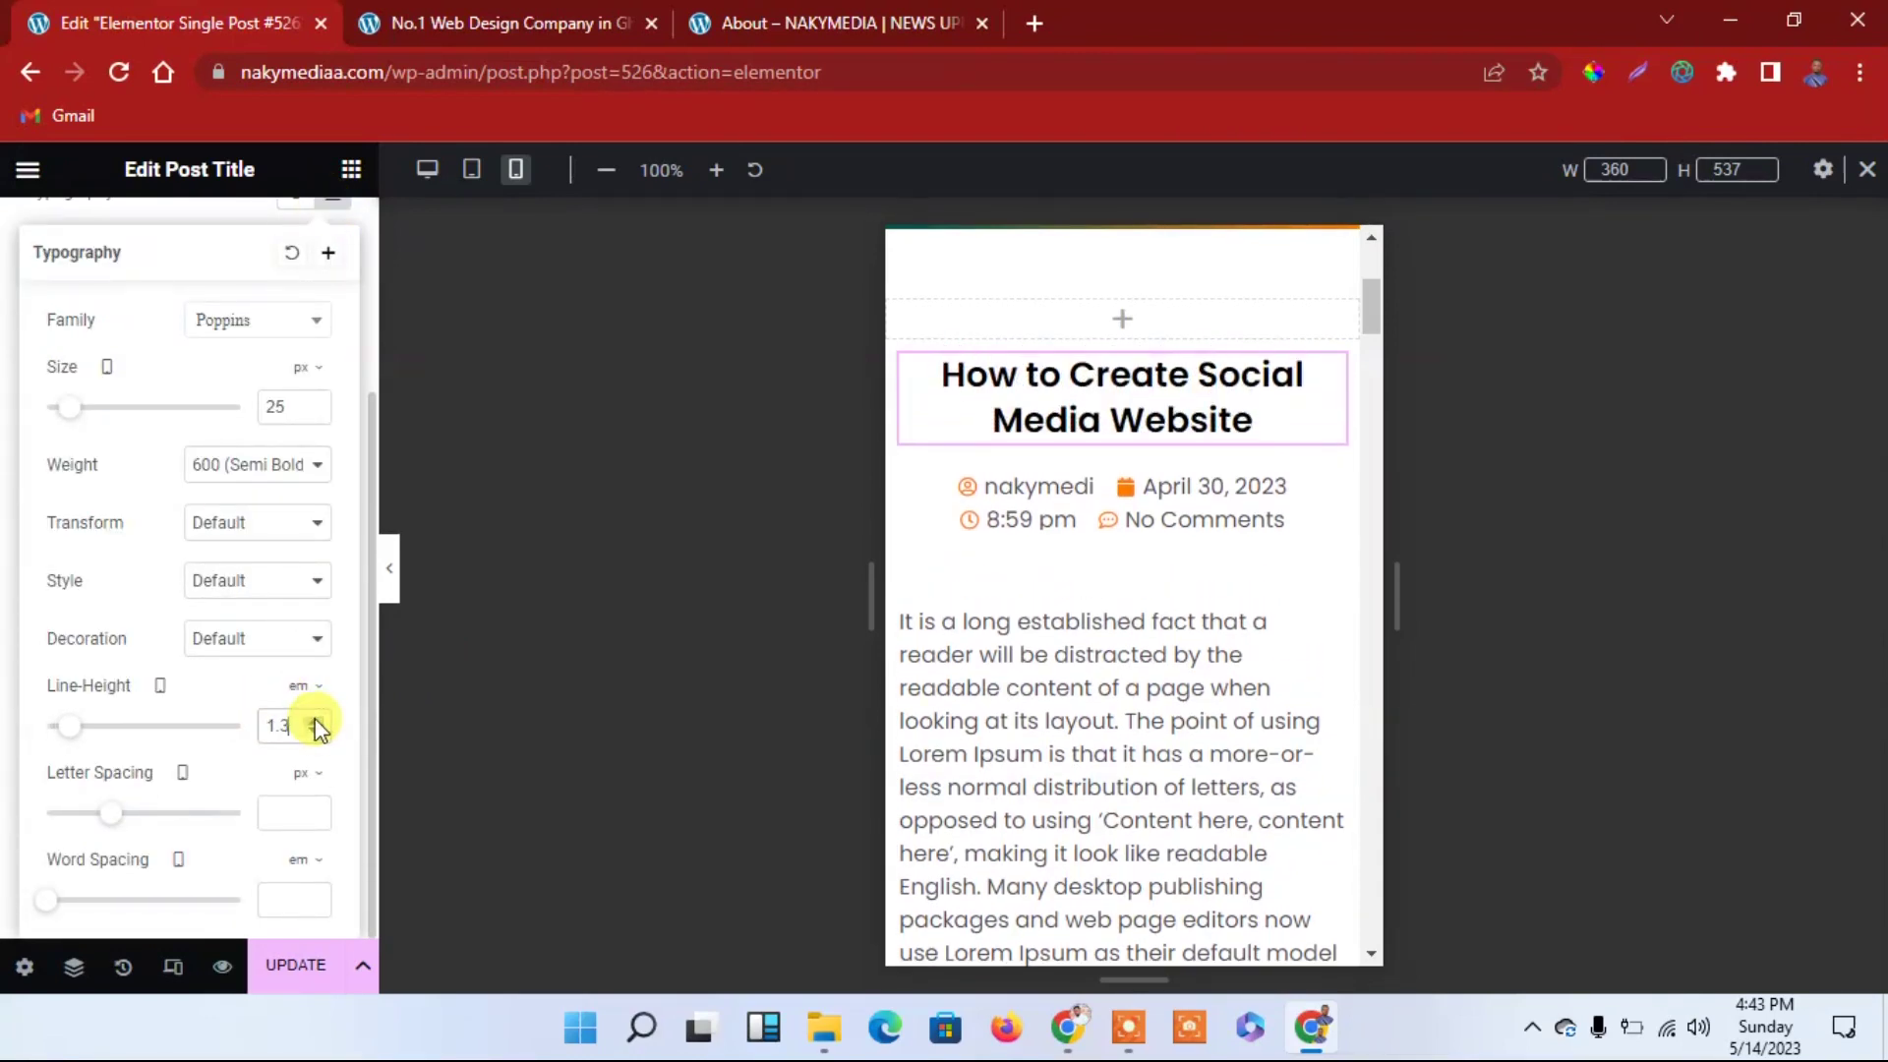
click(316, 731)
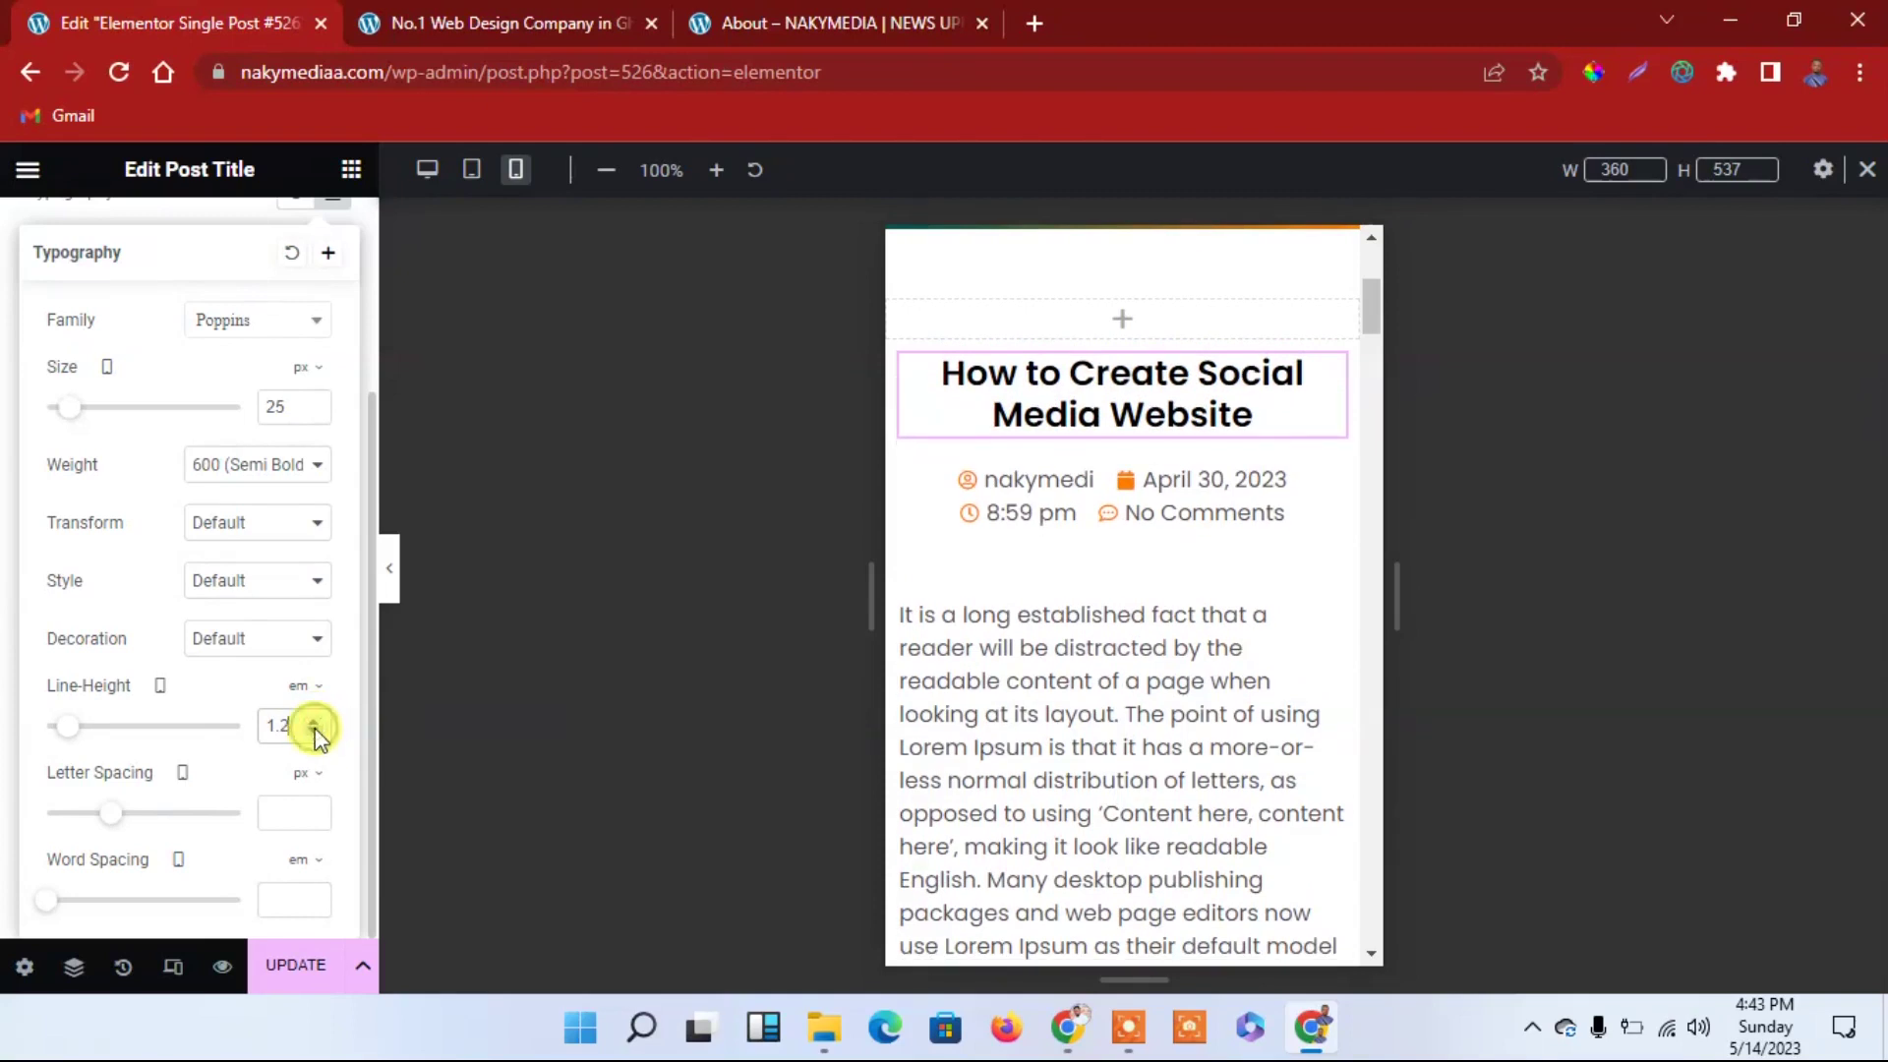
click(295, 974)
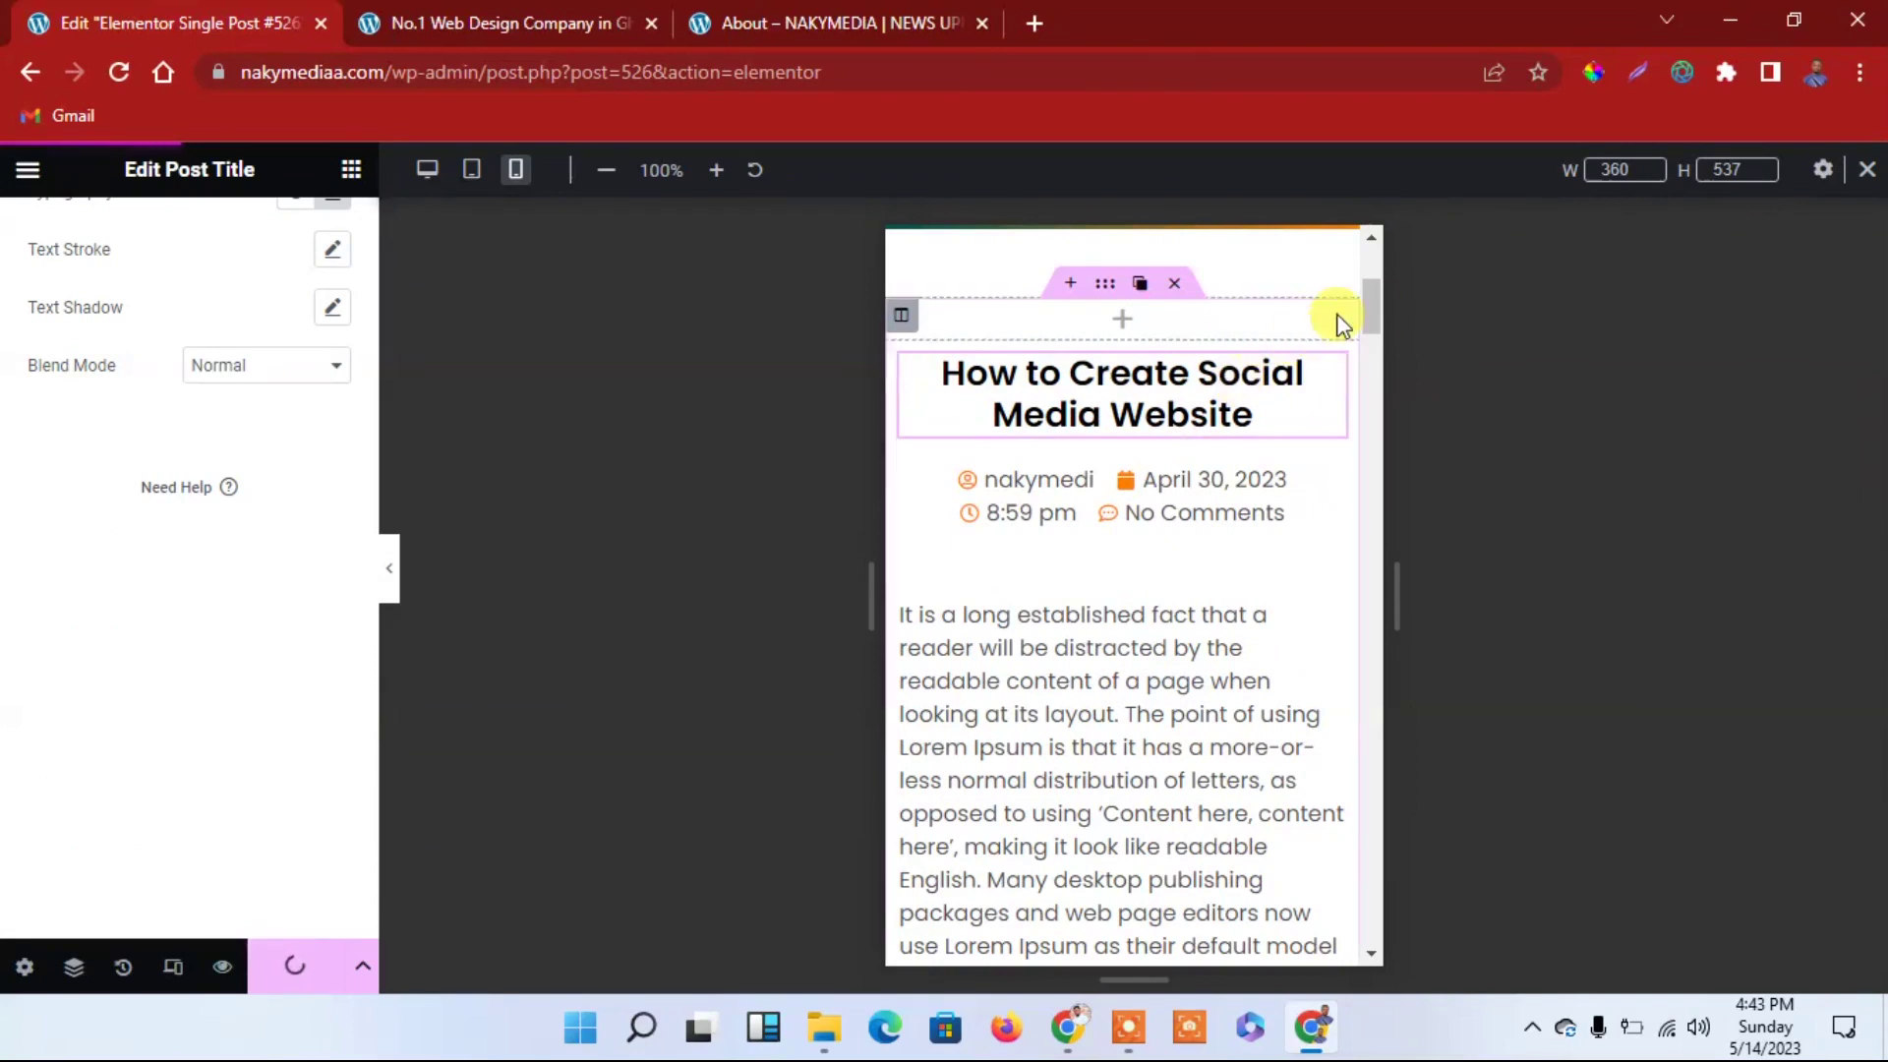
drag(1375, 312, 1372, 269)
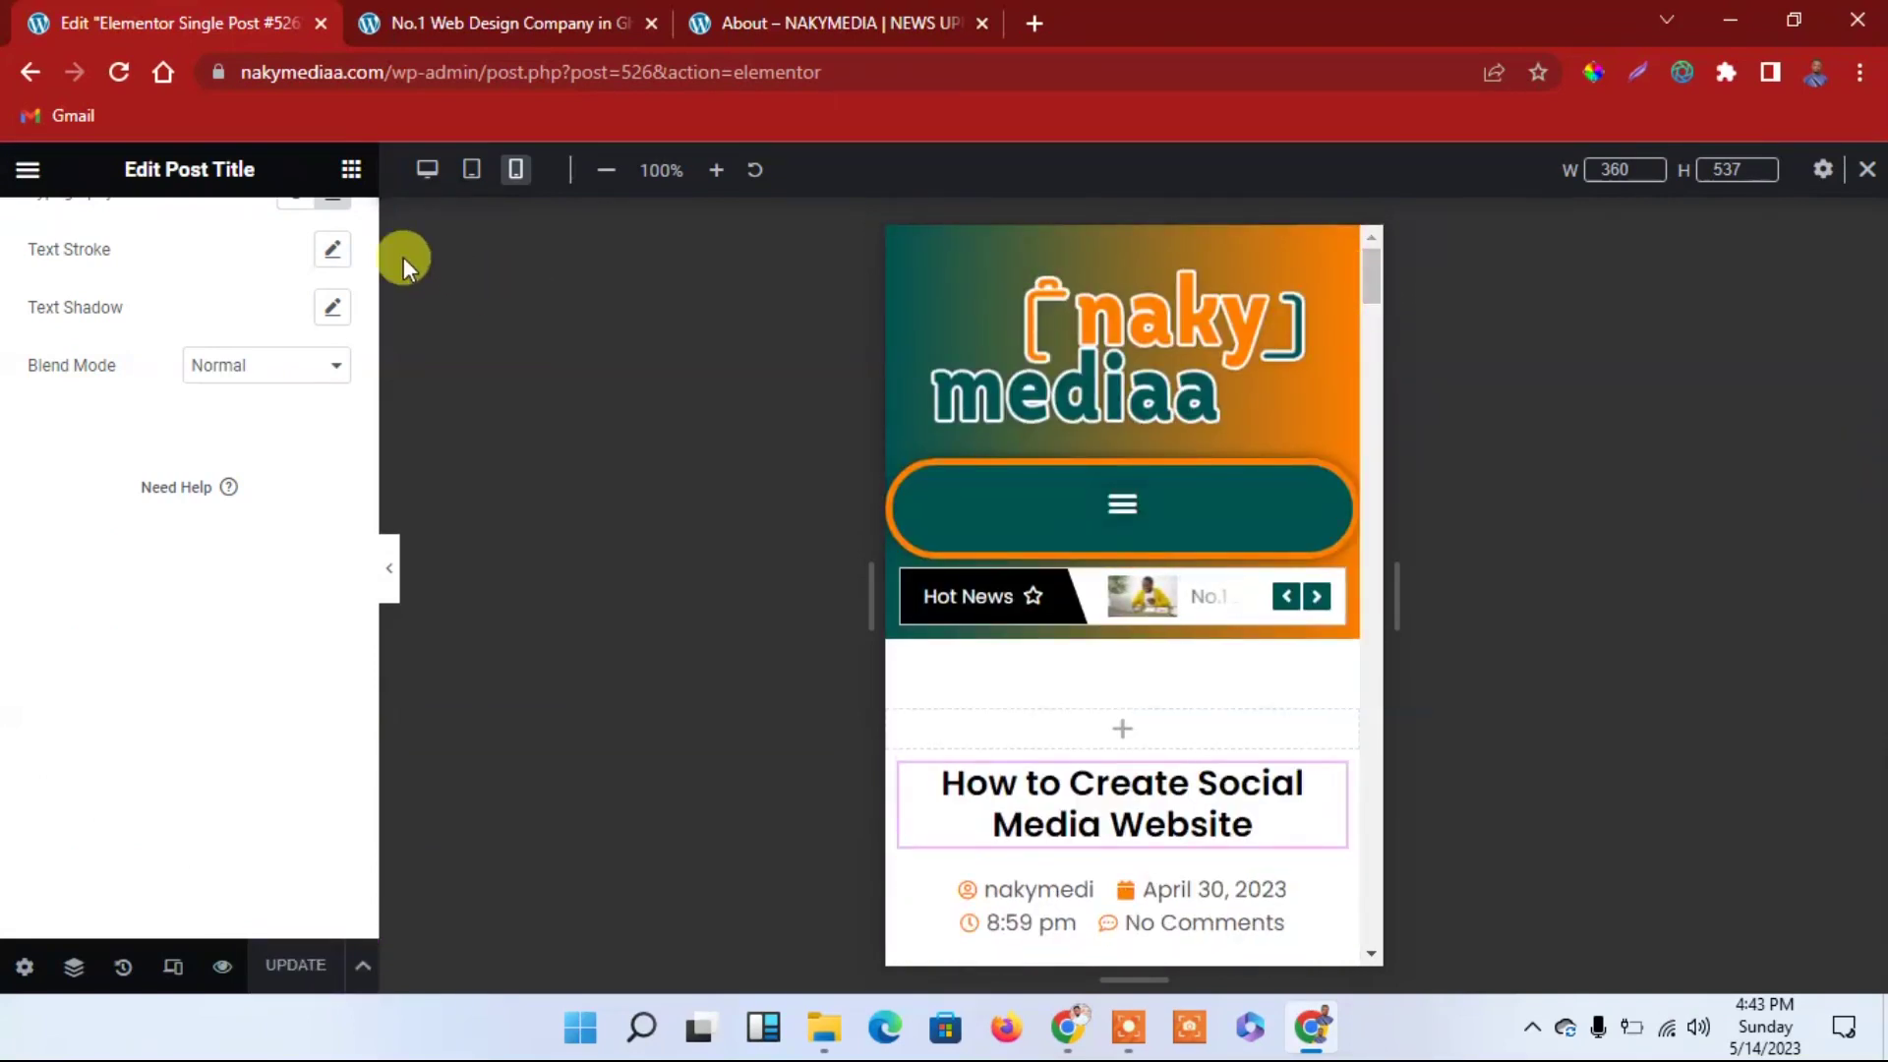
Set the title's text transform to Capitalize, save, and switch the preview to tablet width
scroll(366, 262, up, 3)
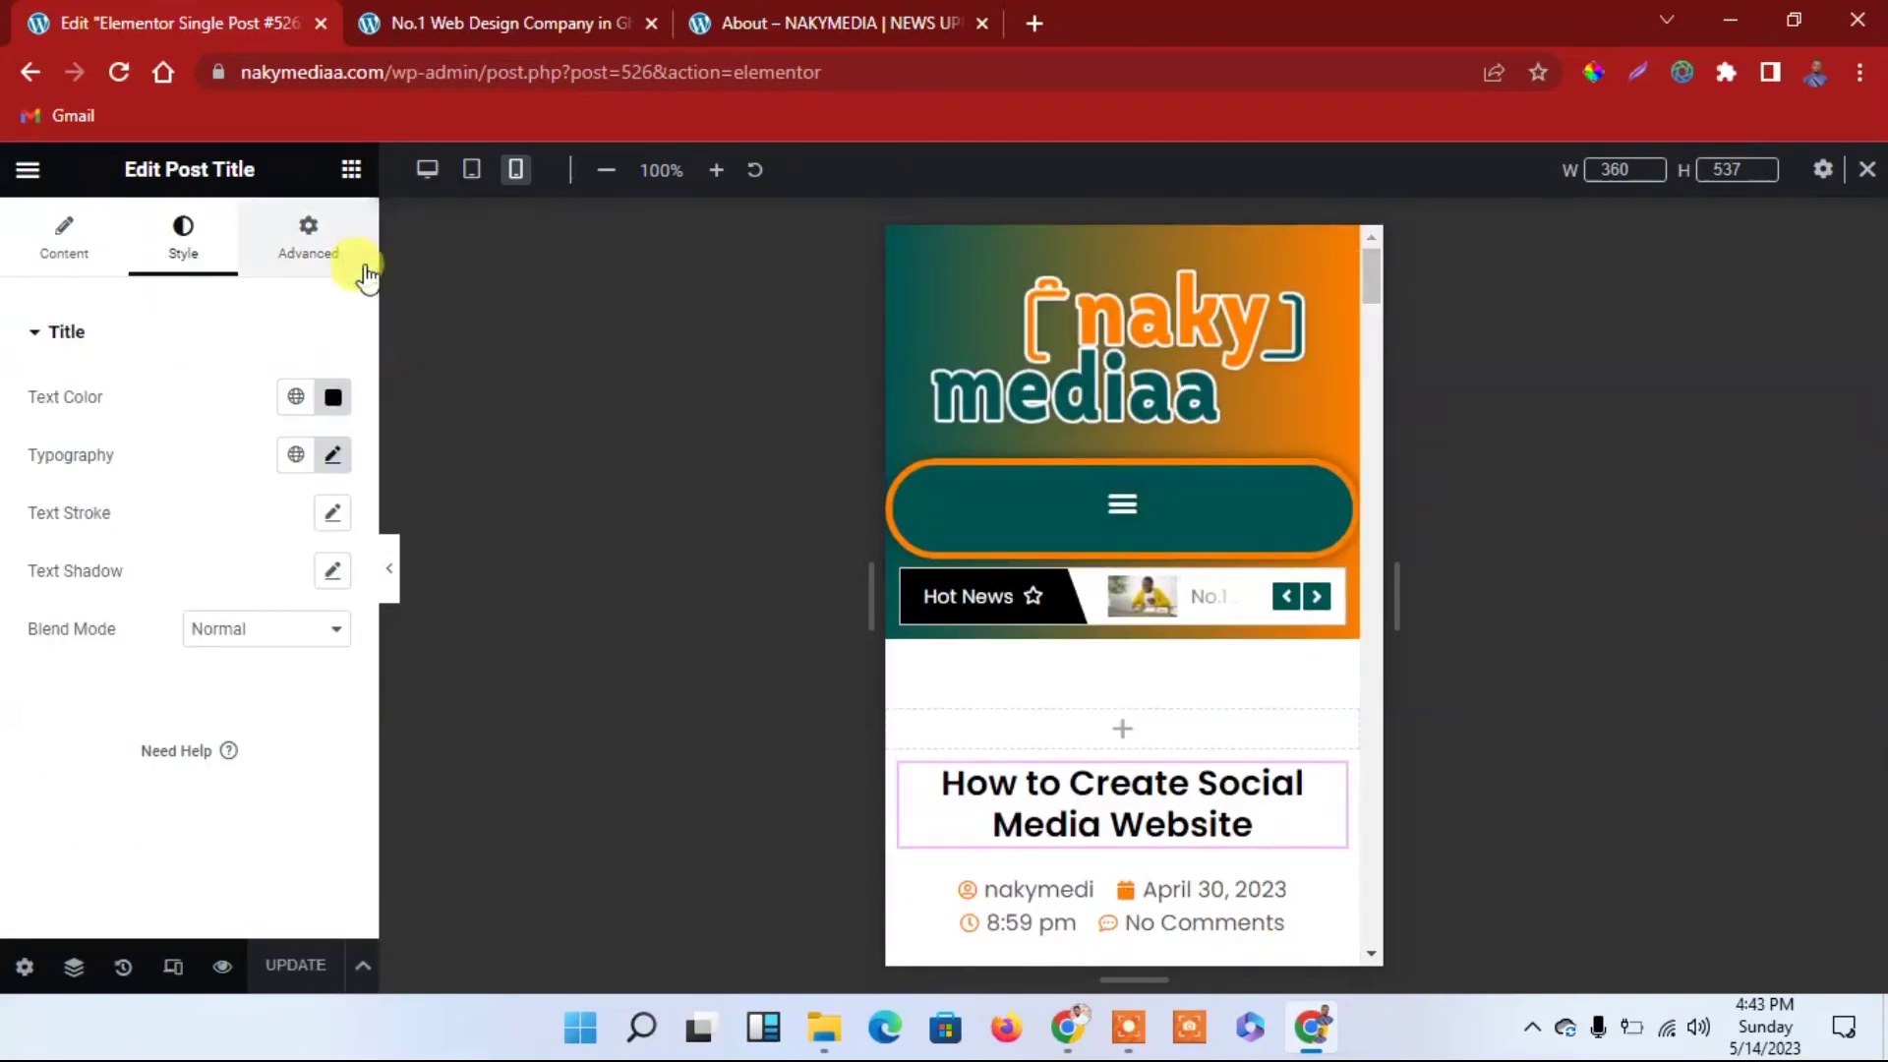
click(333, 454)
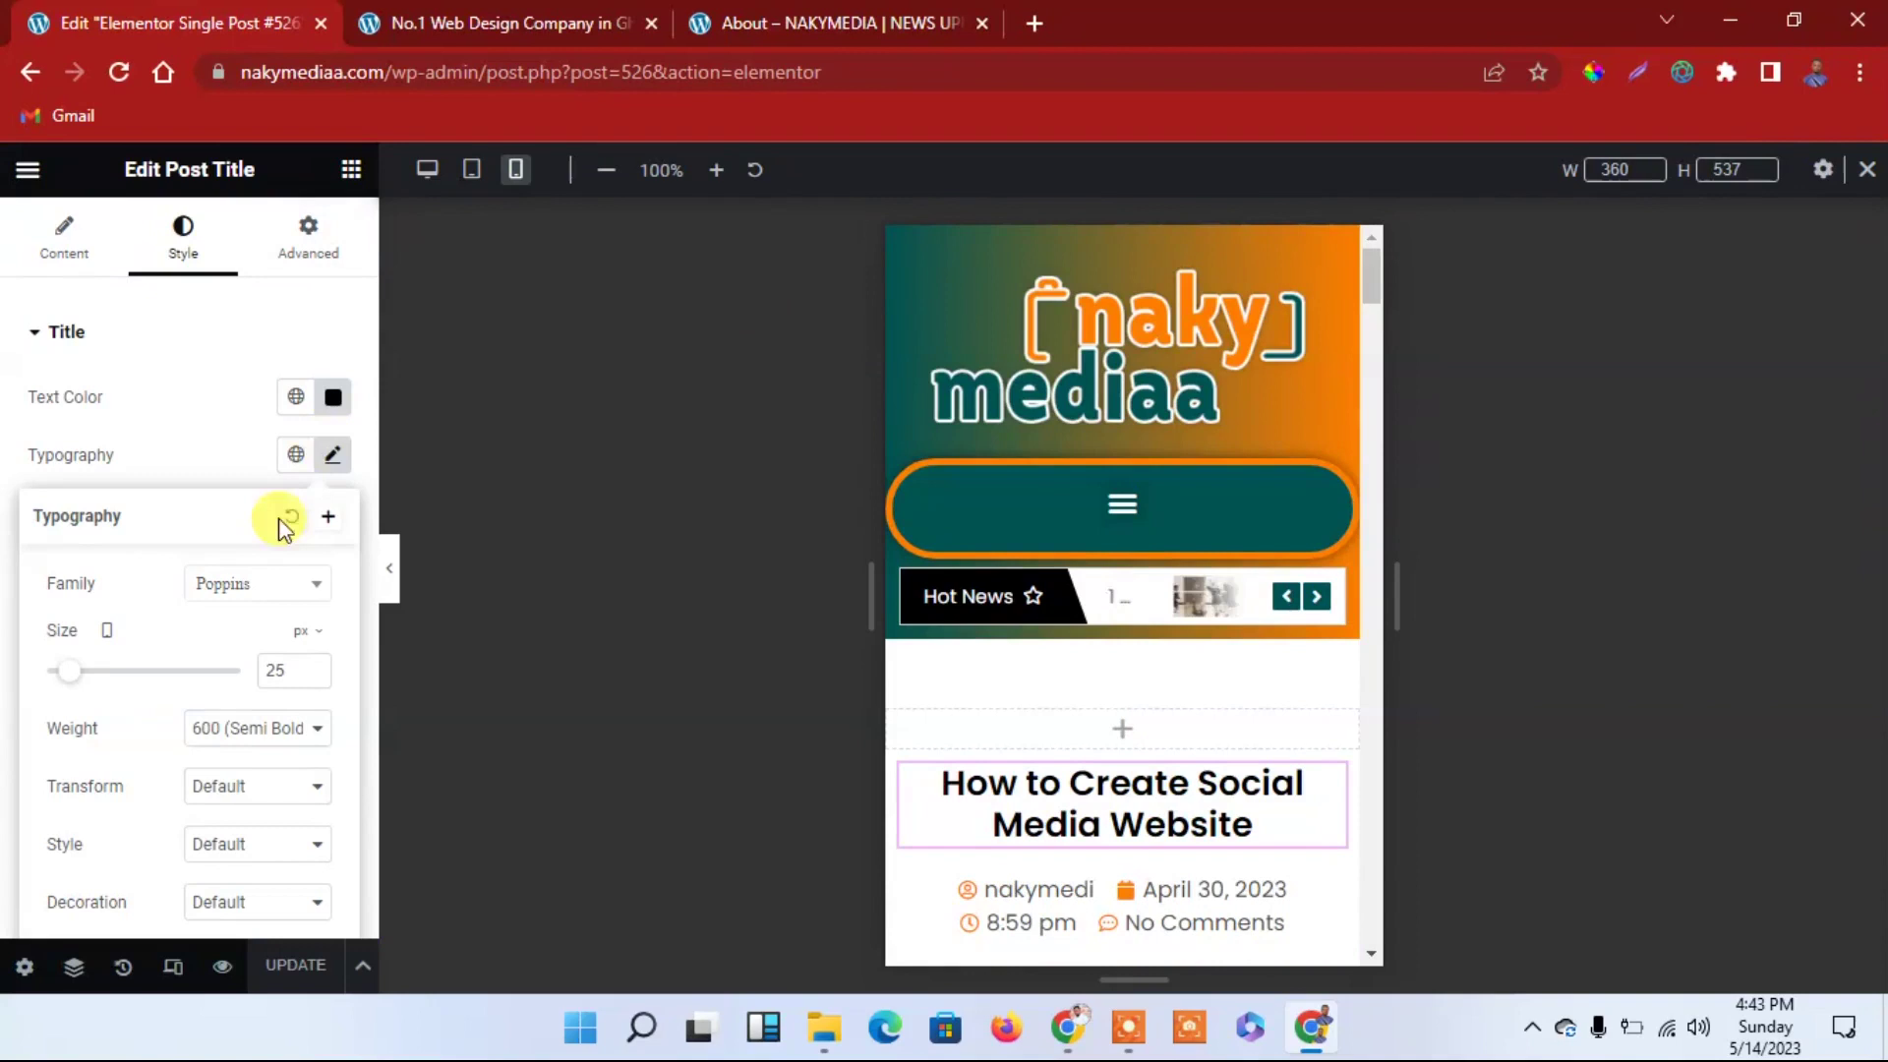
click(234, 788)
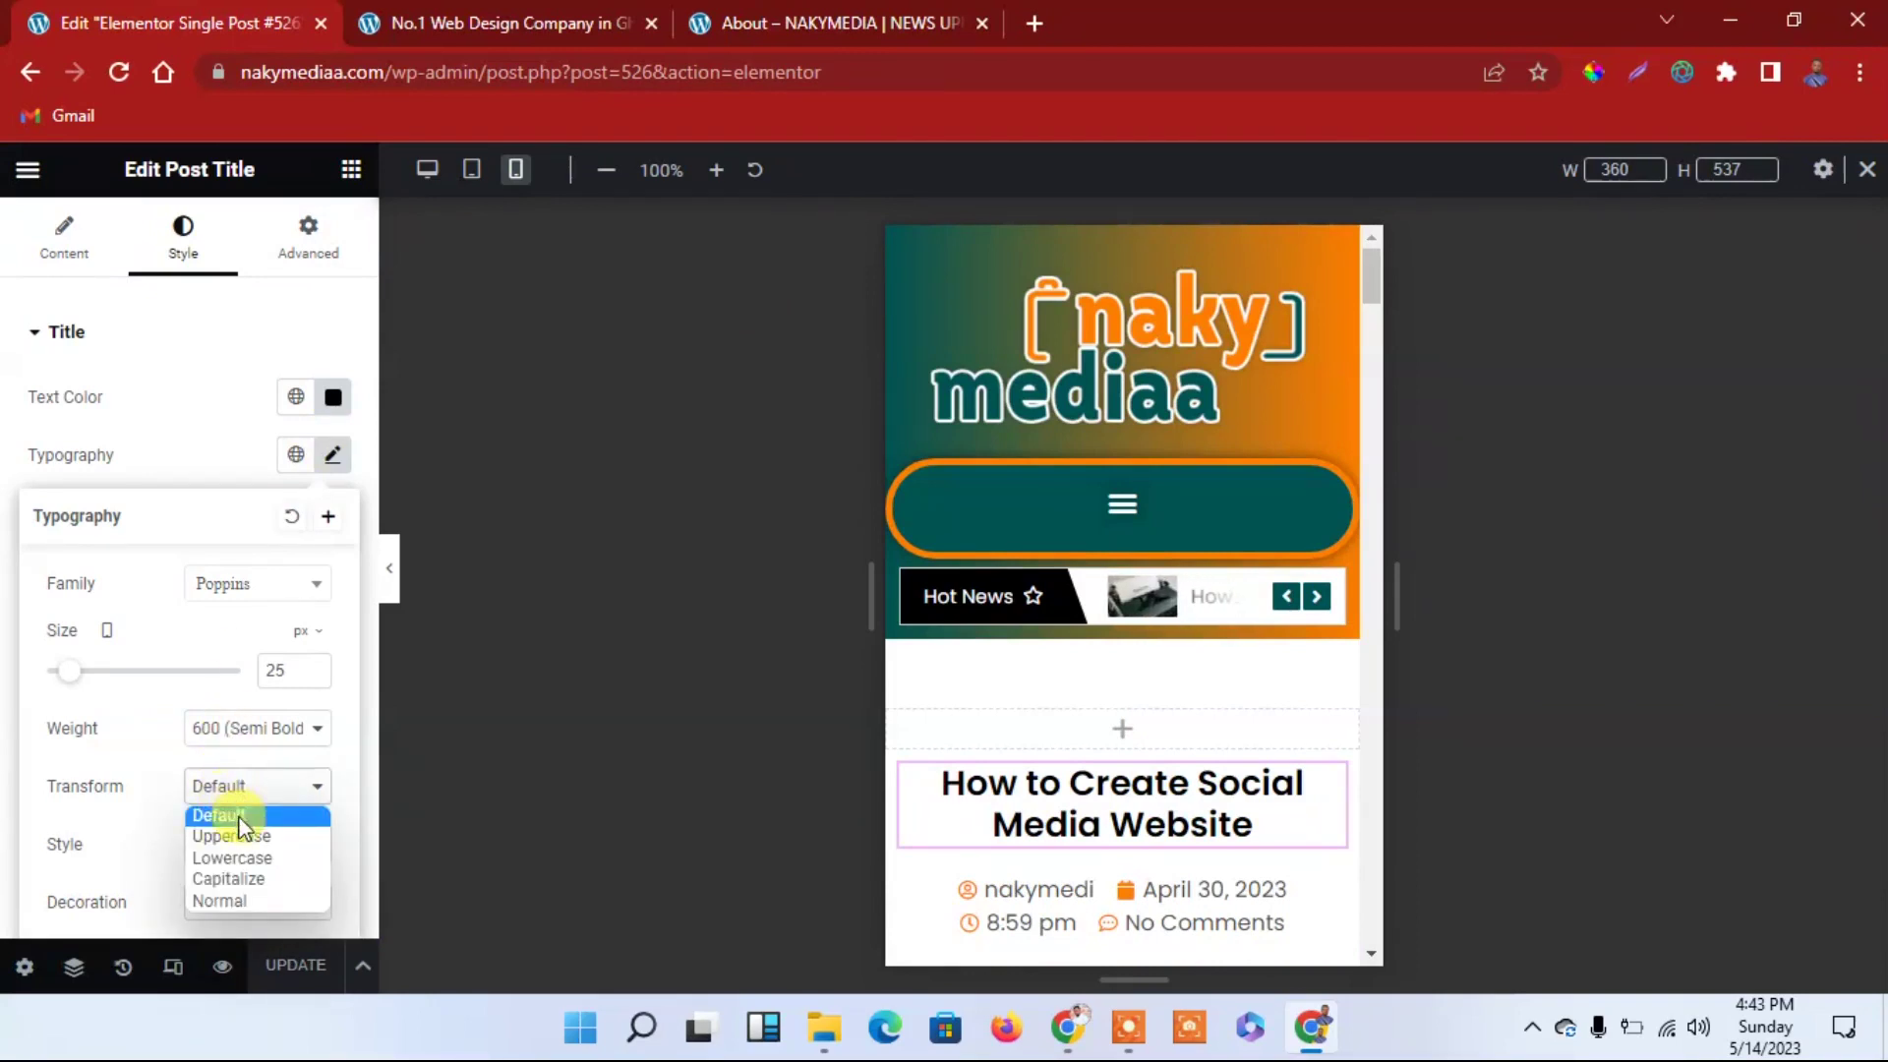
click(254, 886)
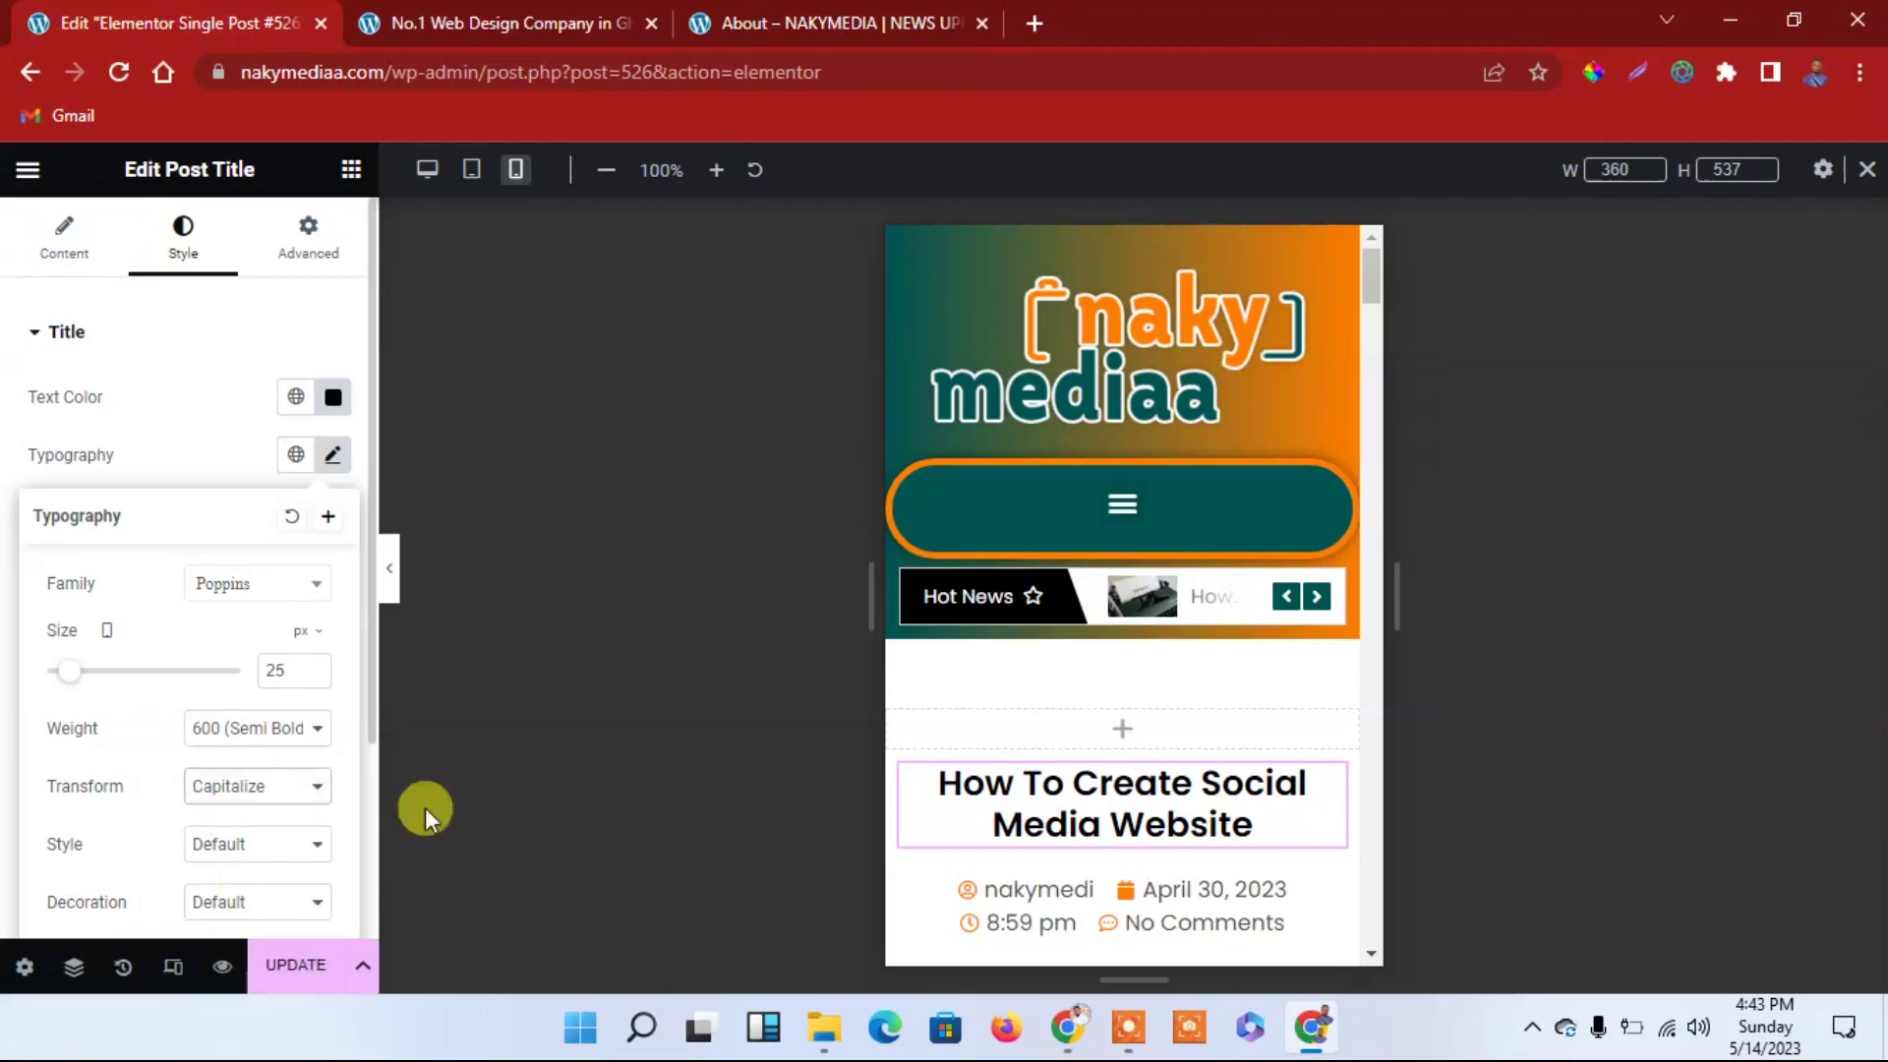
click(299, 969)
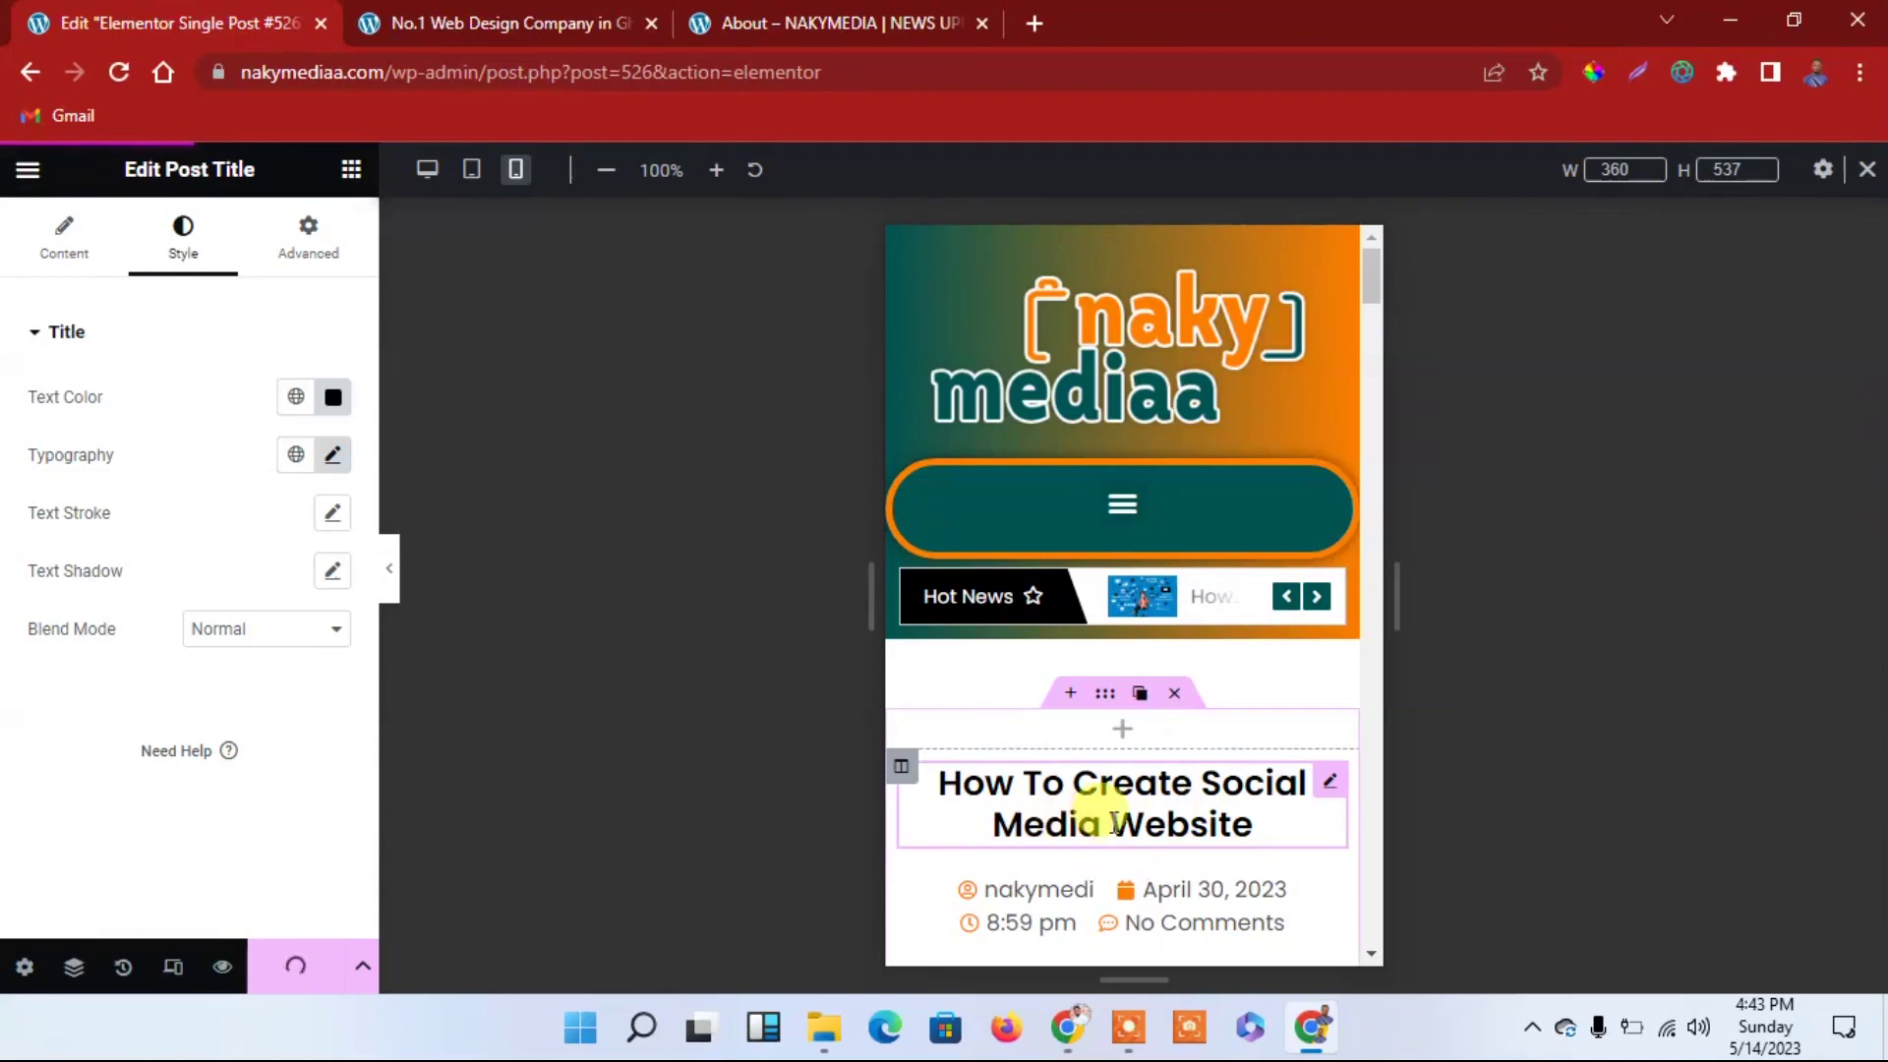
drag(1376, 269, 1361, 219)
click(472, 186)
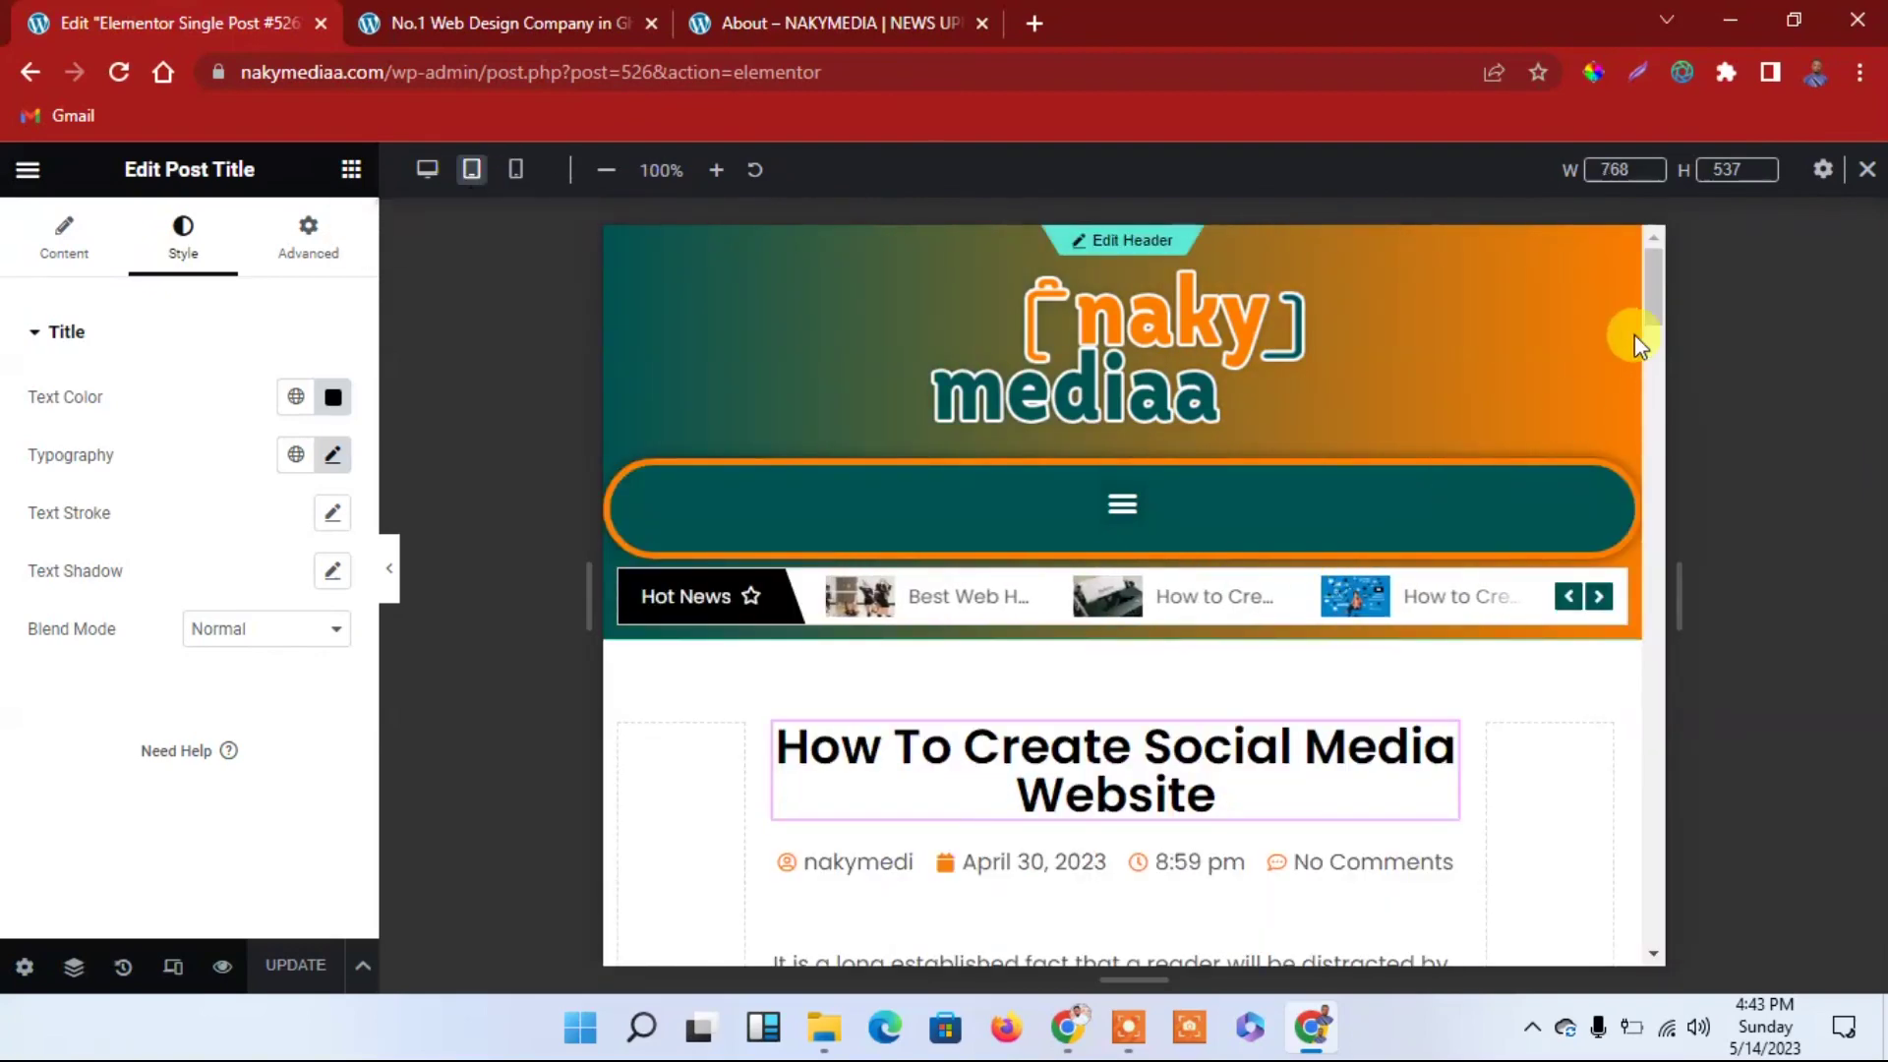
Set the tablet post title size to 30 px and save
mouse_move(1656, 305)
mouse_down()
mouse_move(1673, 388)
mouse_move(1660, 287)
mouse_move(1703, 506)
mouse_move(1655, 297)
mouse_up()
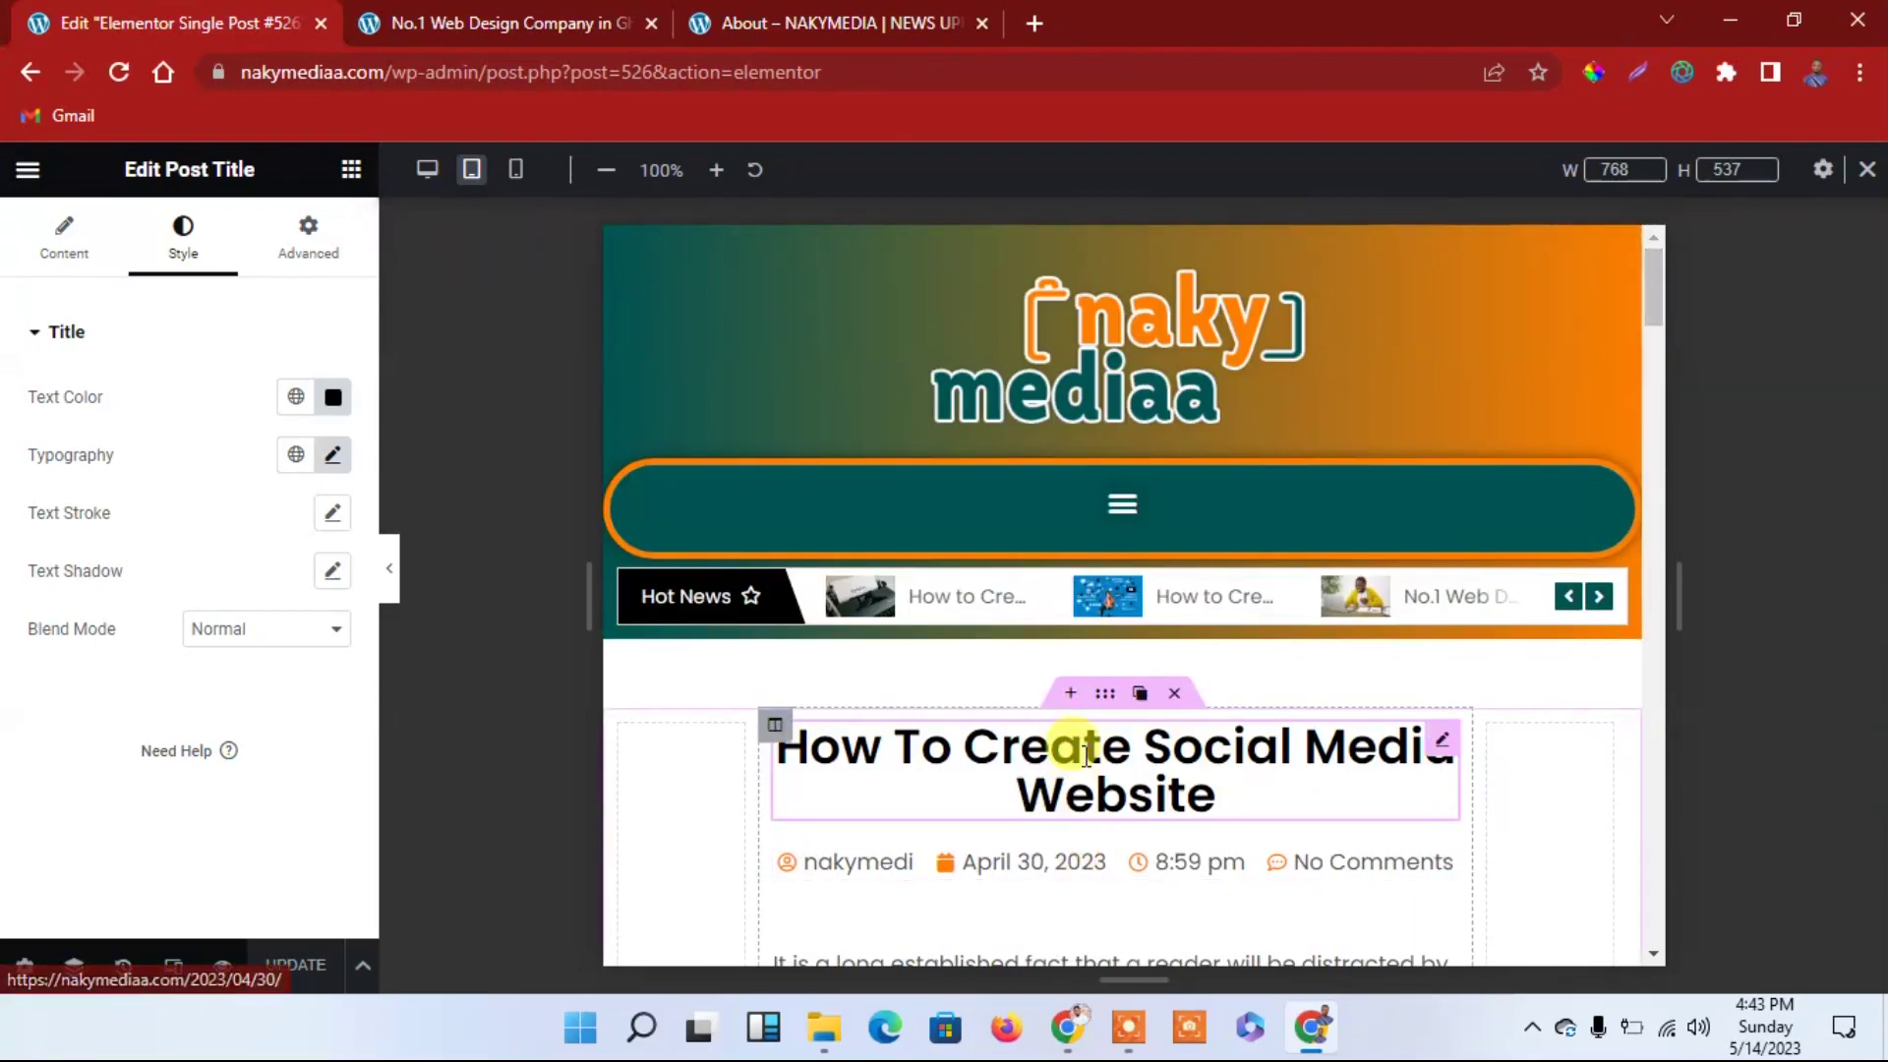
click(333, 454)
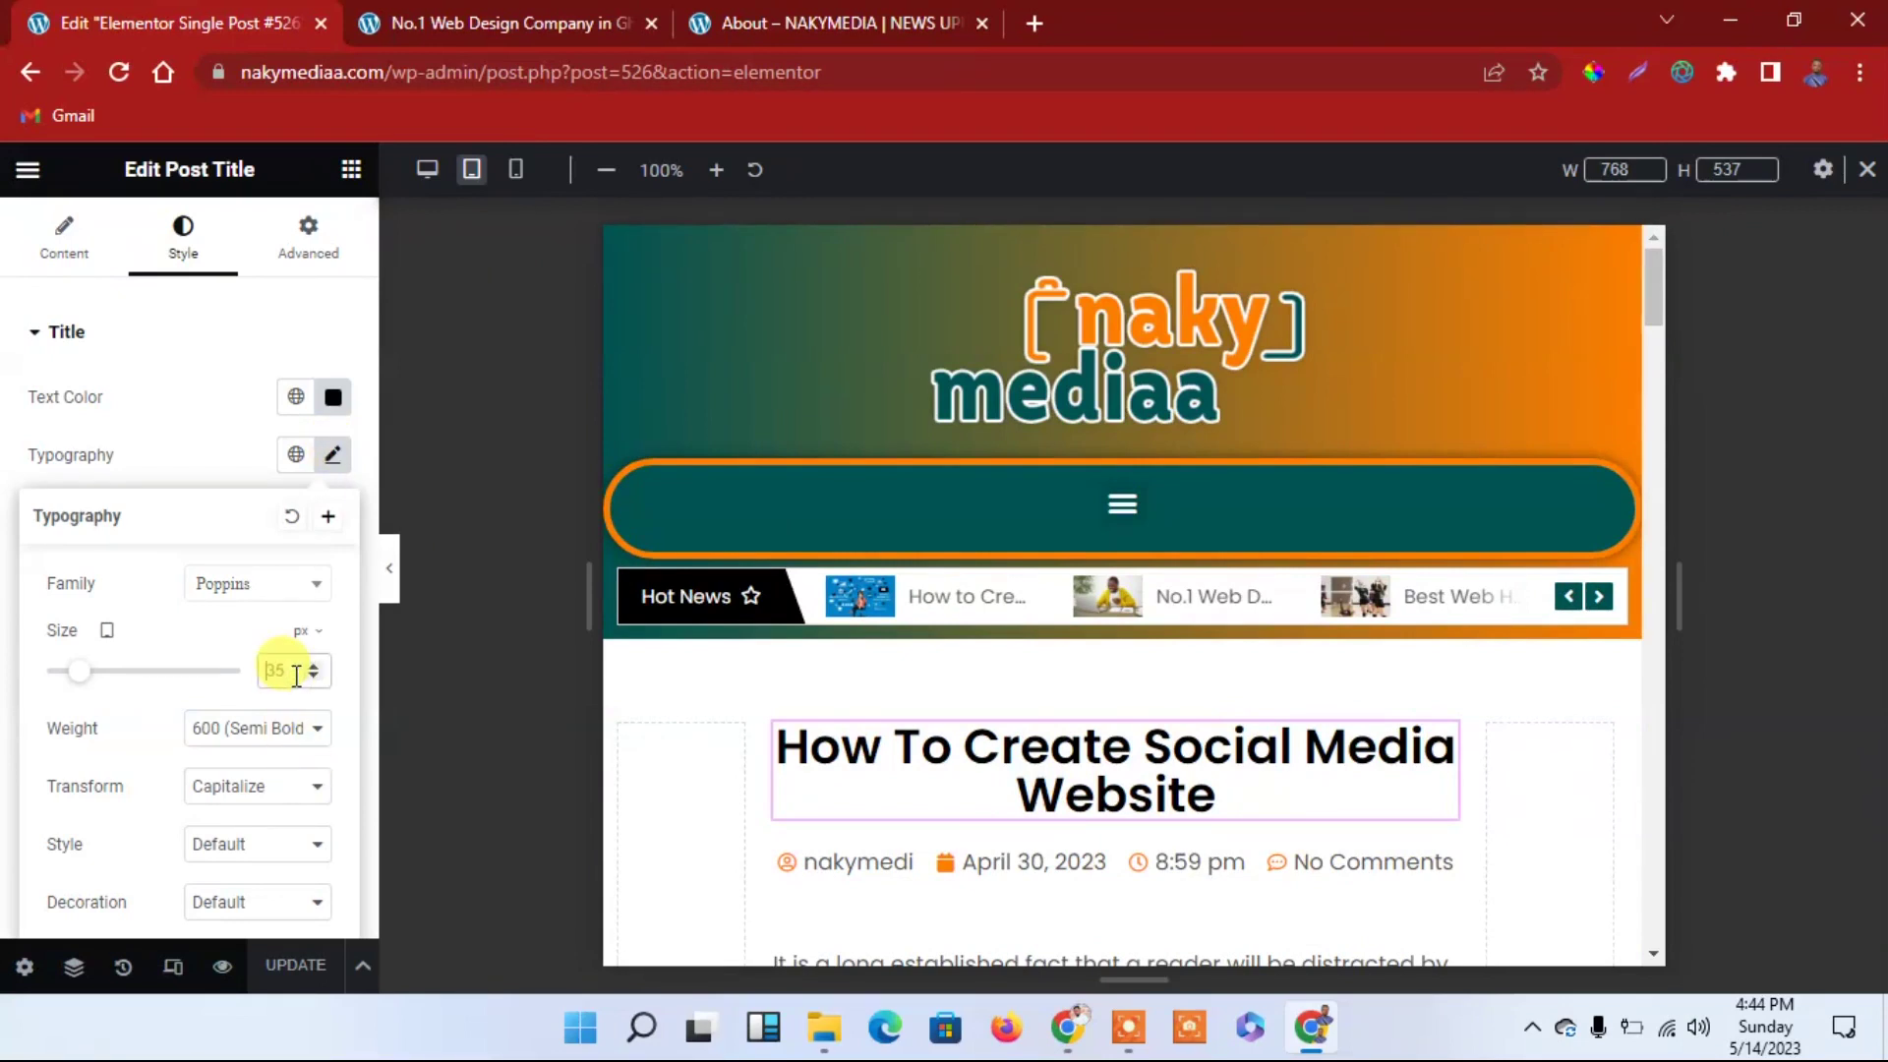
text(30)
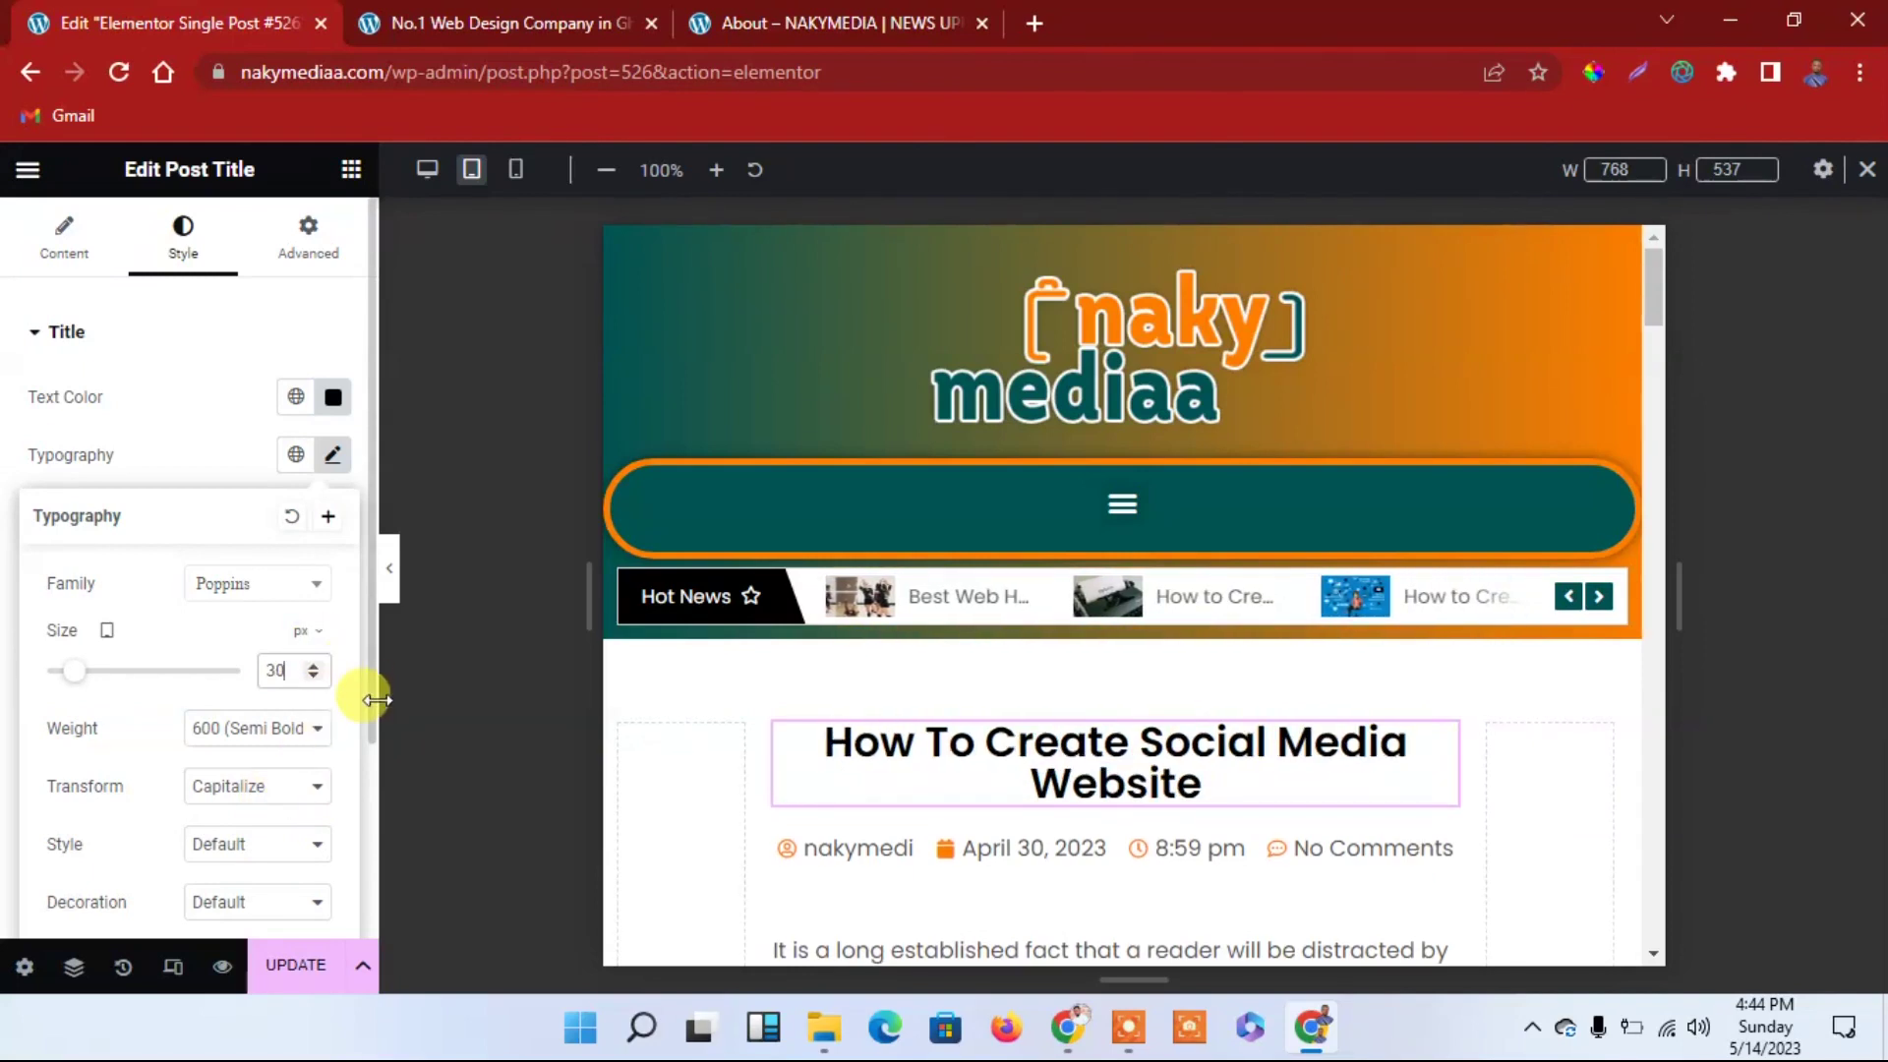
scroll(359, 797, down, 1)
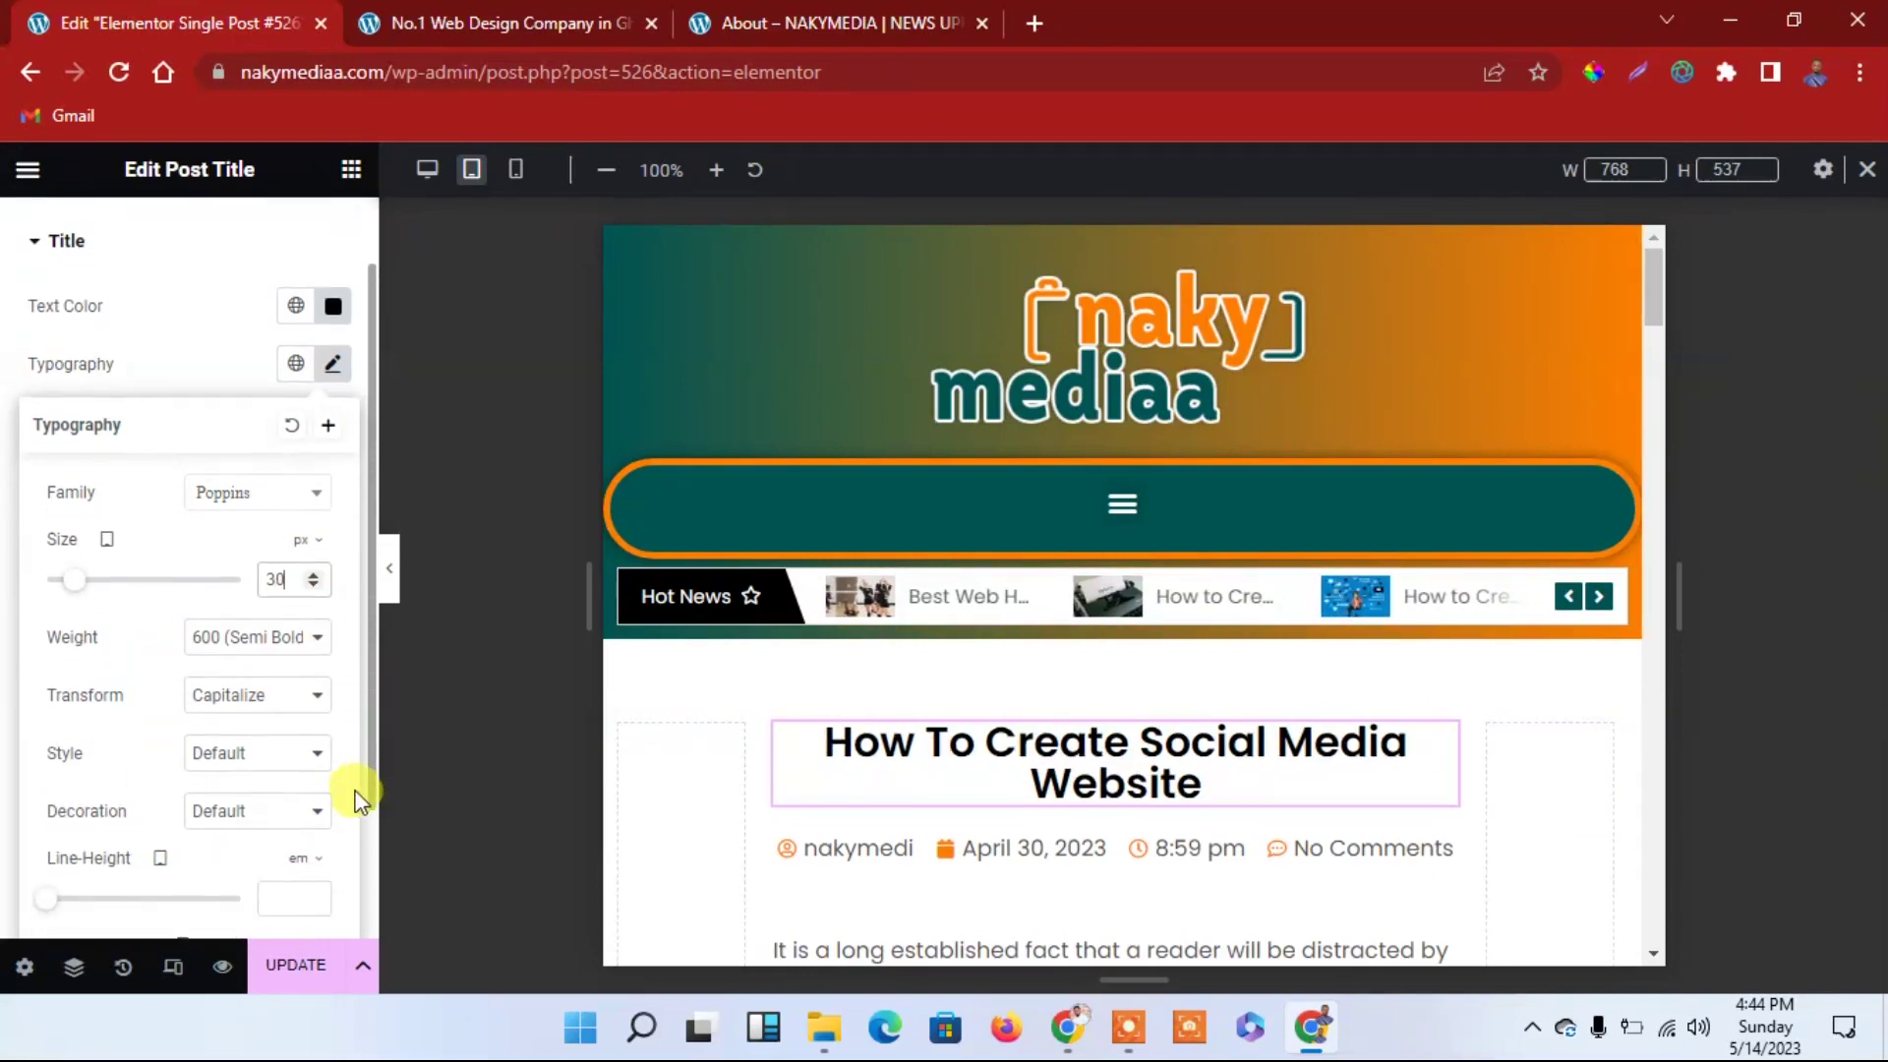
click(311, 965)
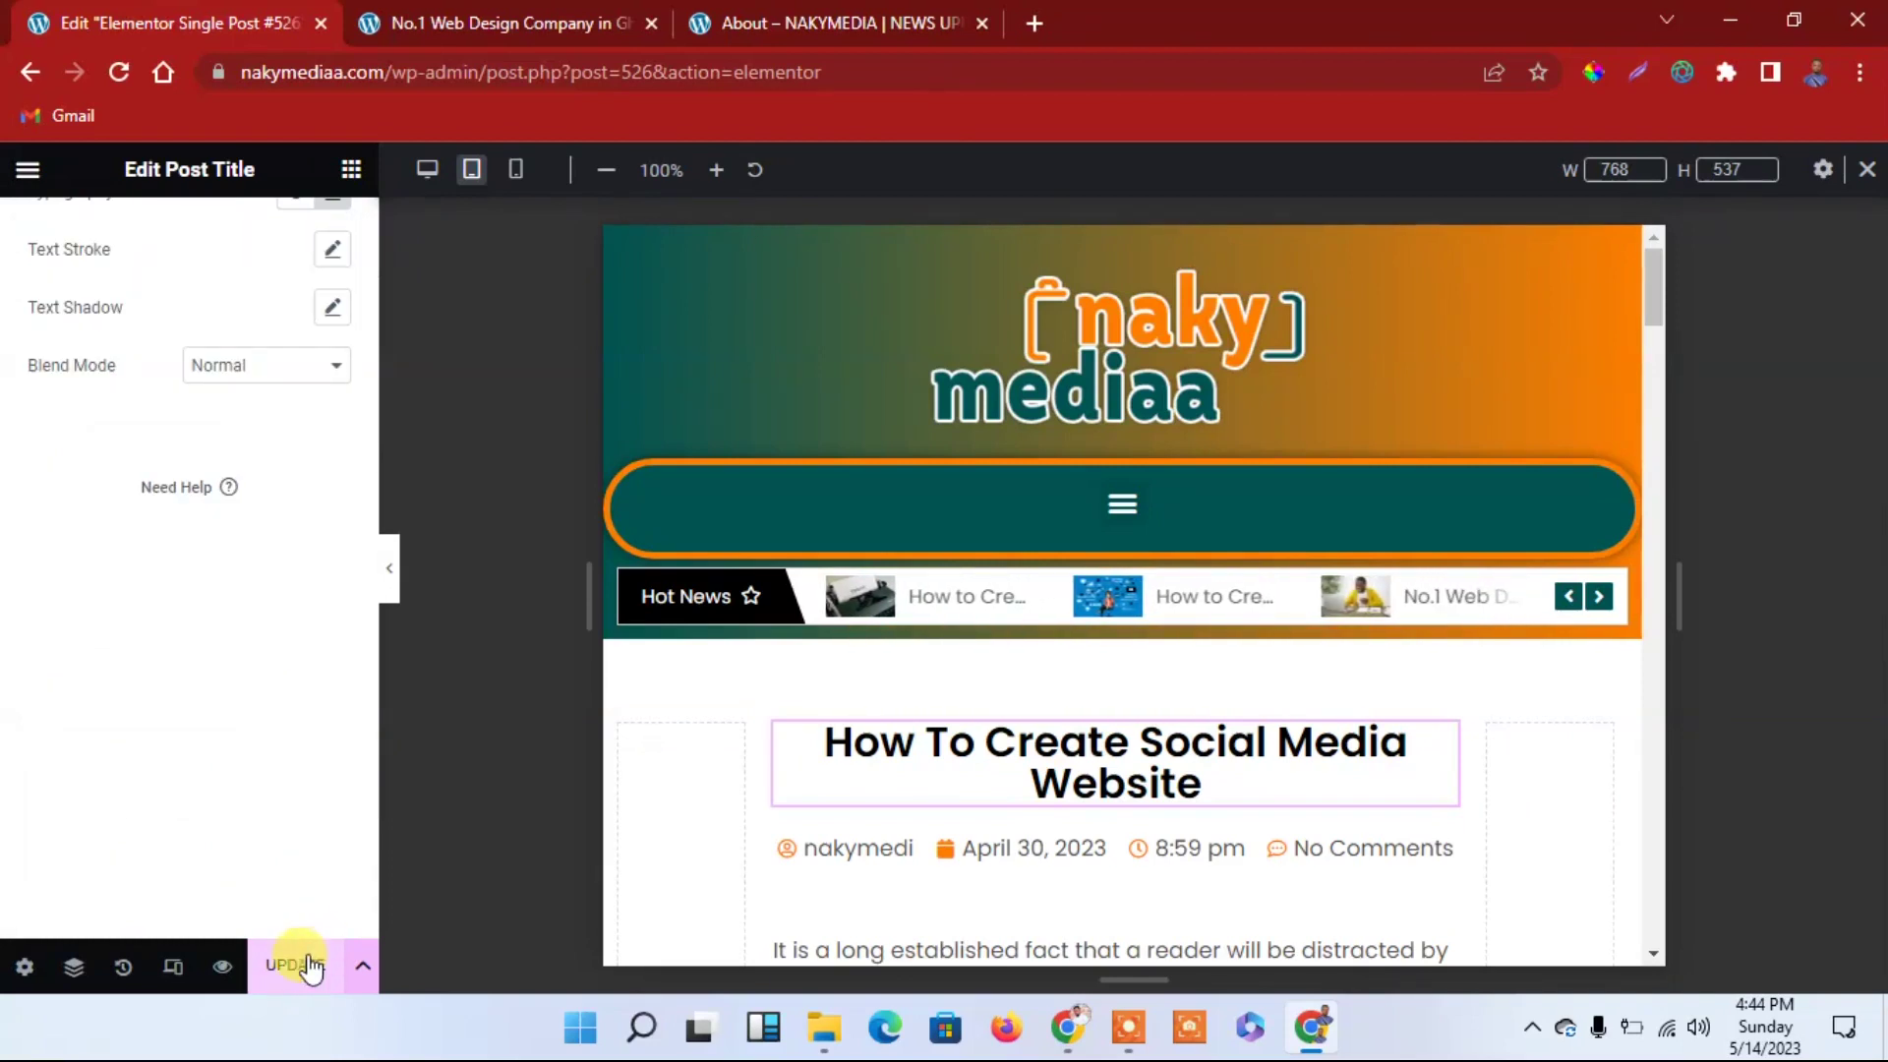
Set the tablet title line-height to 1.1 em and save
click(330, 206)
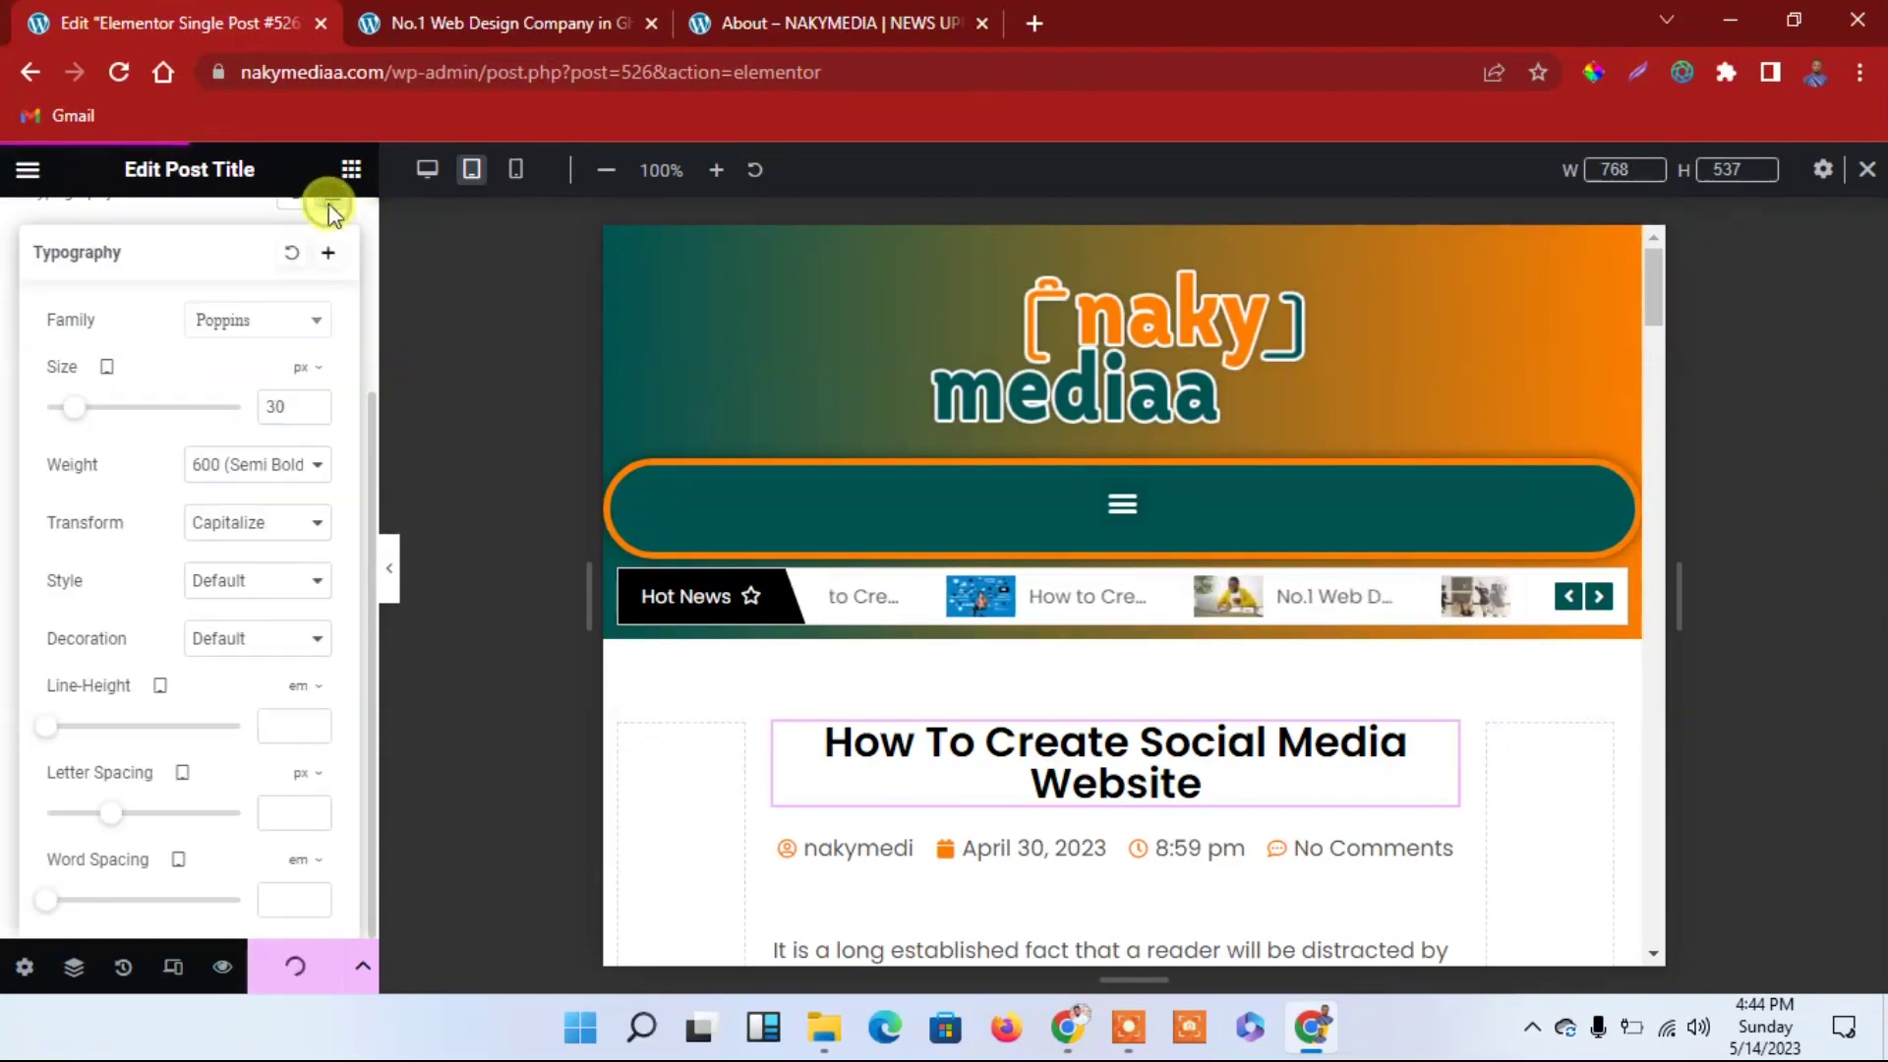
click(314, 721)
click(315, 721)
click(315, 720)
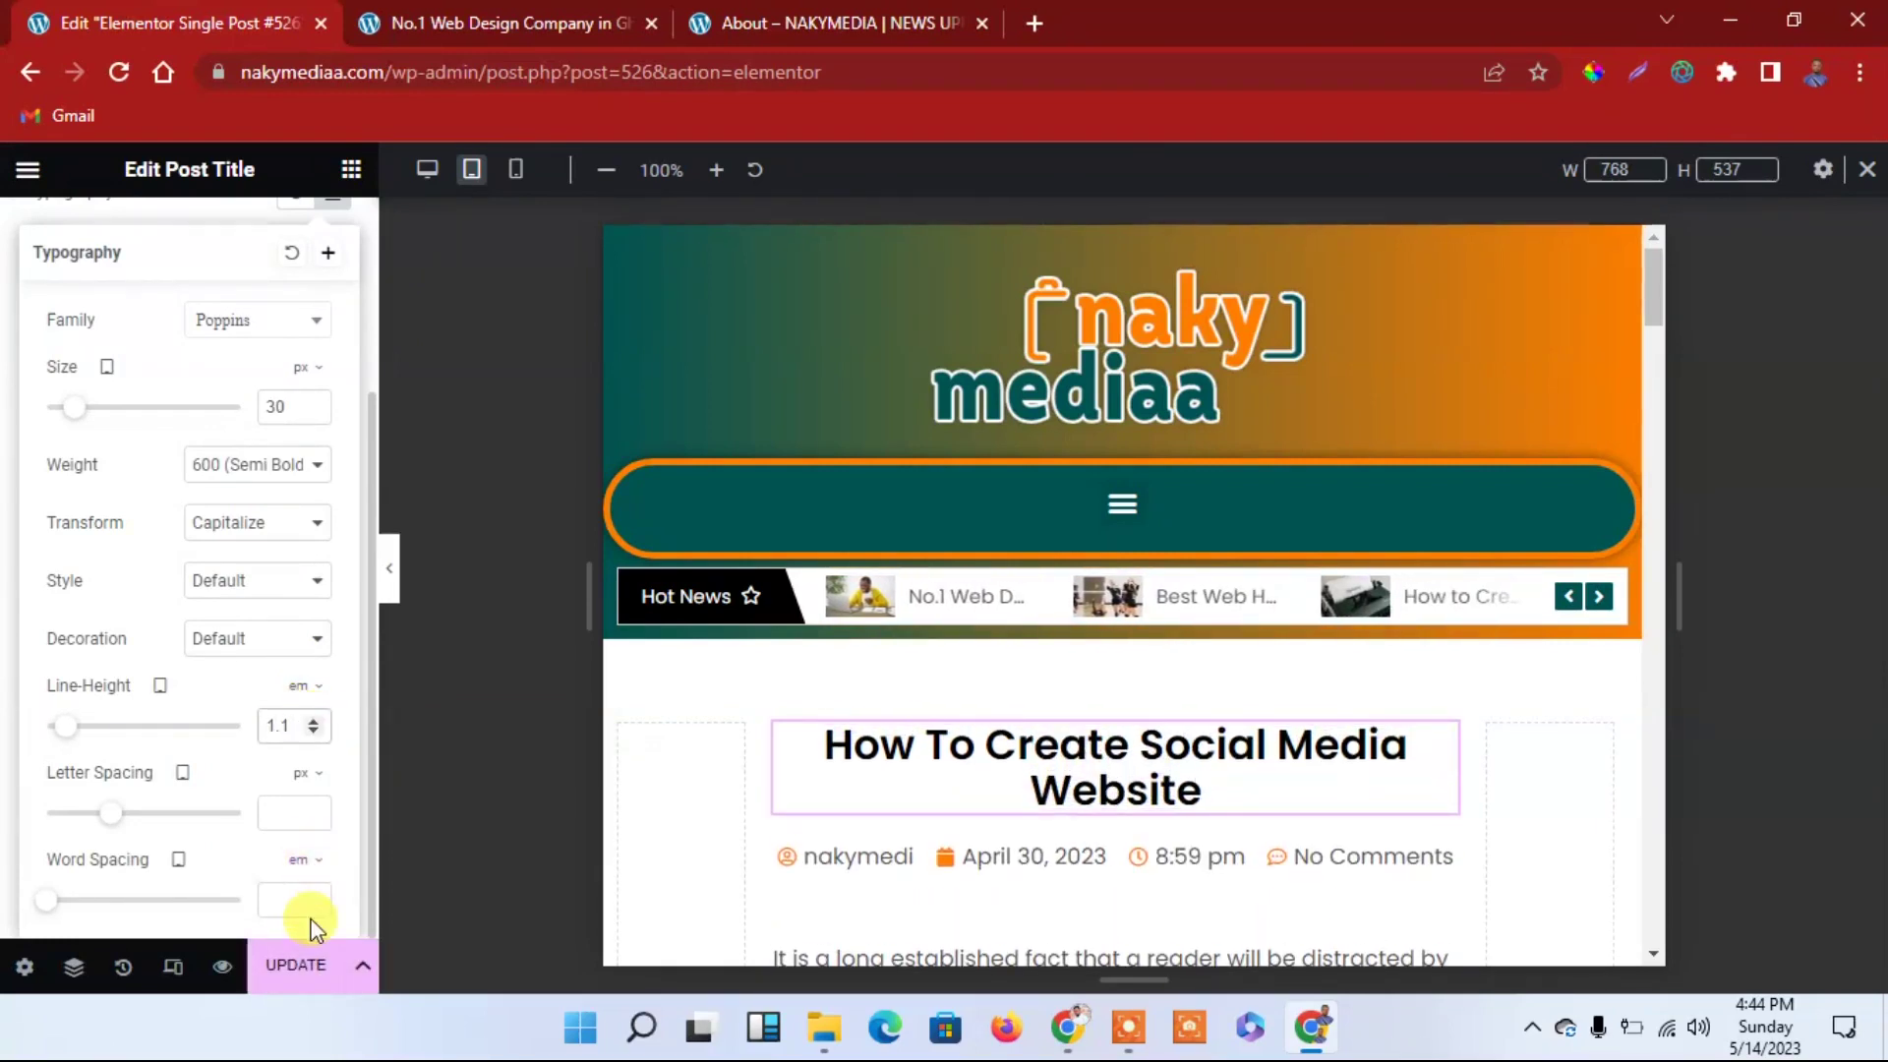
click(301, 965)
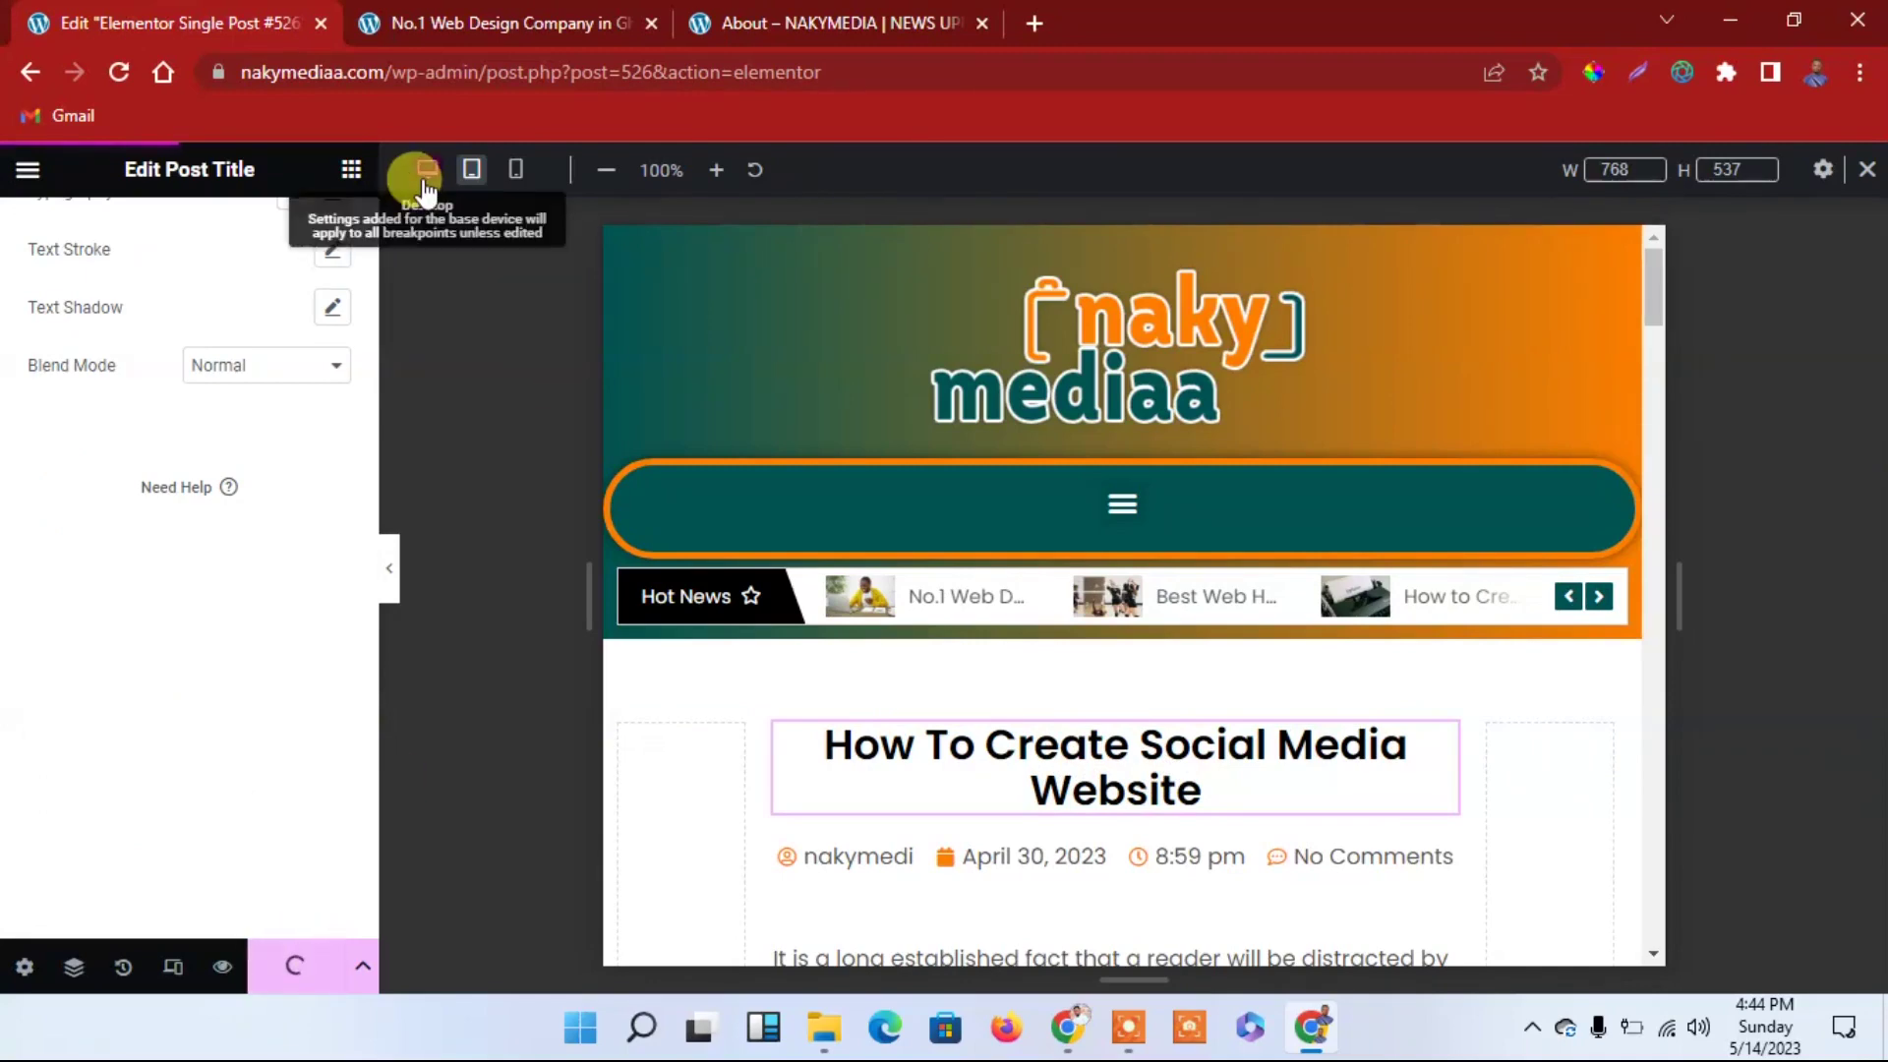